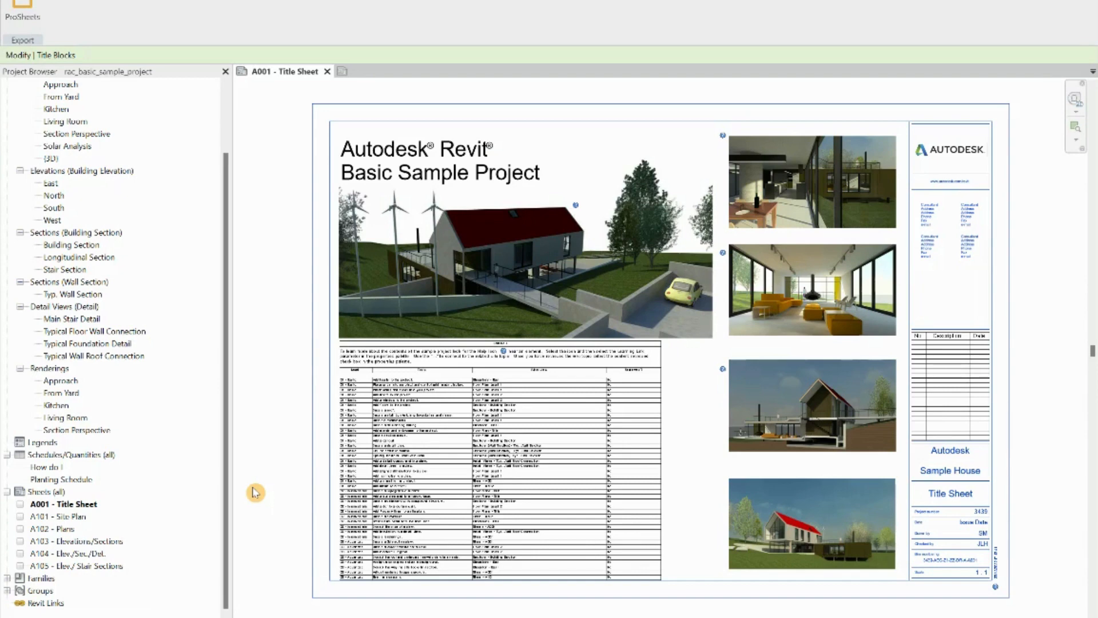
- Examine the Bim numbering field in the title block of sheet A001
scroll(997, 595, "up", 5)
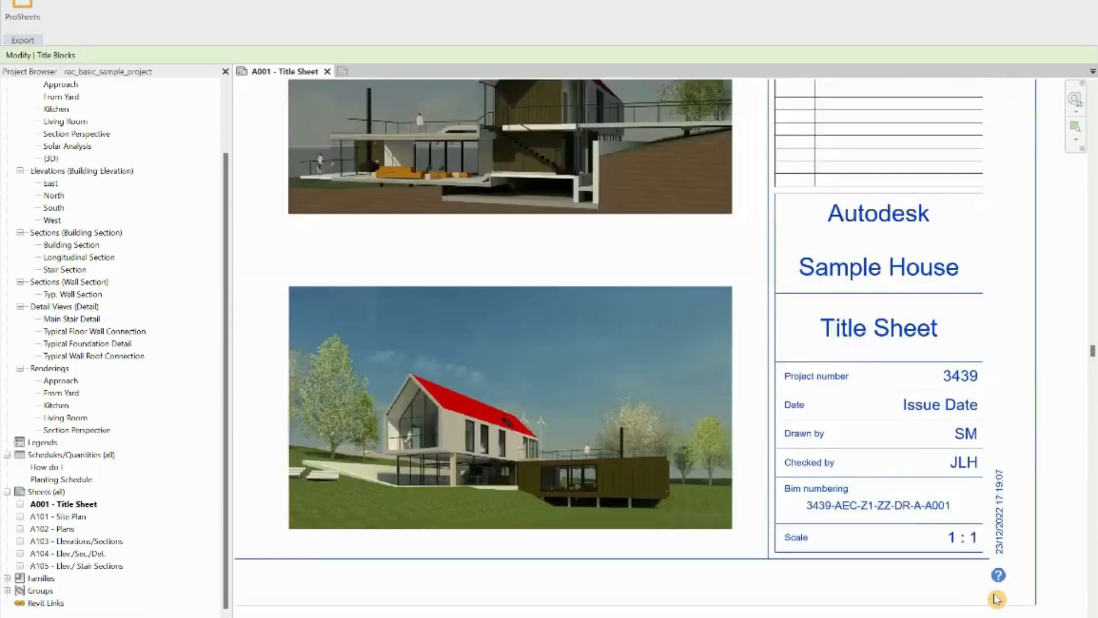
scroll(983, 488, "up", 3)
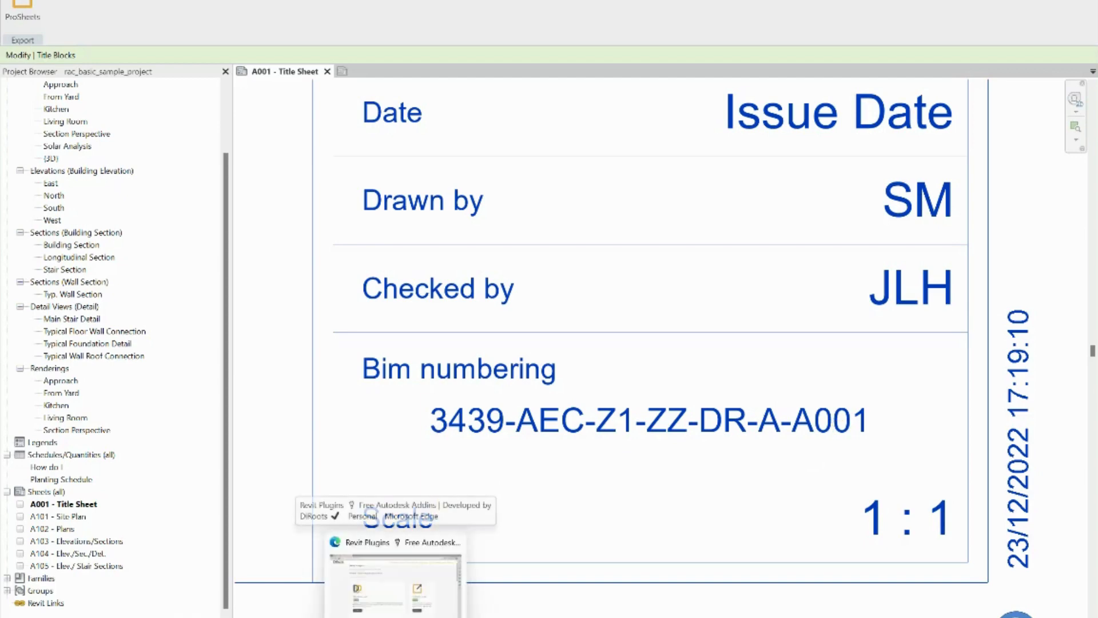
- Switch to the browser and look through the DiRoots Revit Plugins page, including the ProSheets add-in
left_click(395, 612)
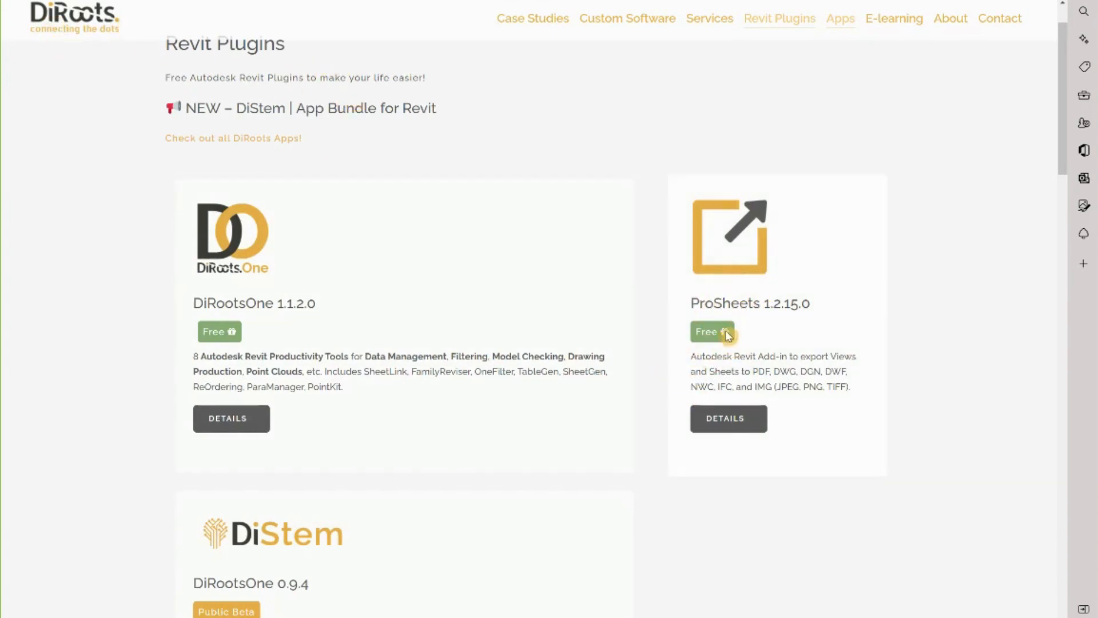
scroll(577, 302, "down", 10)
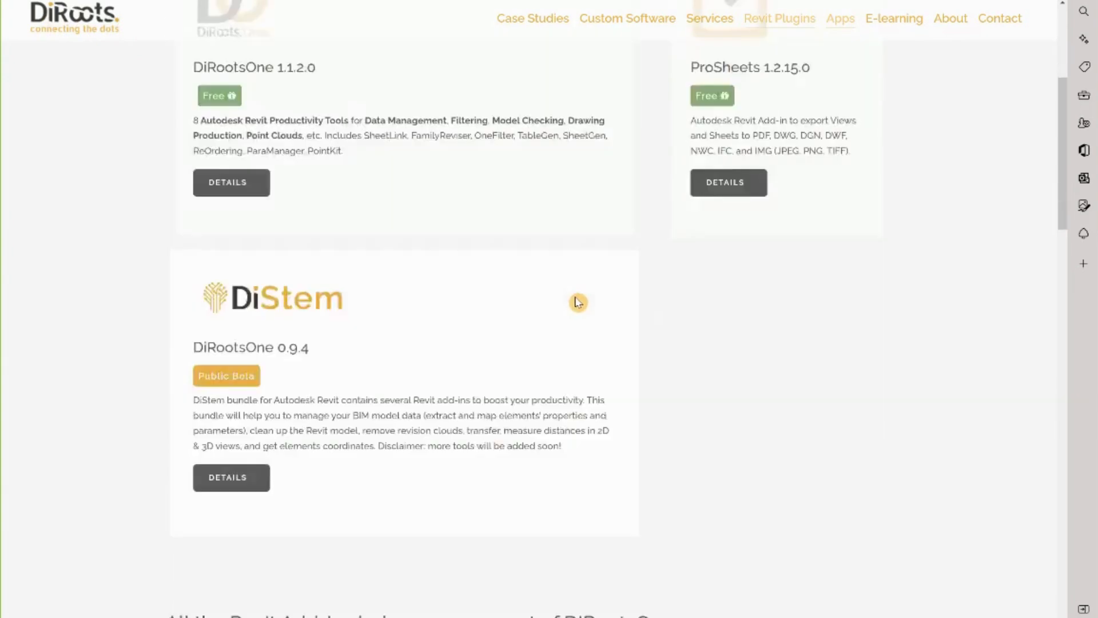
scroll(577, 300, "up", 10)
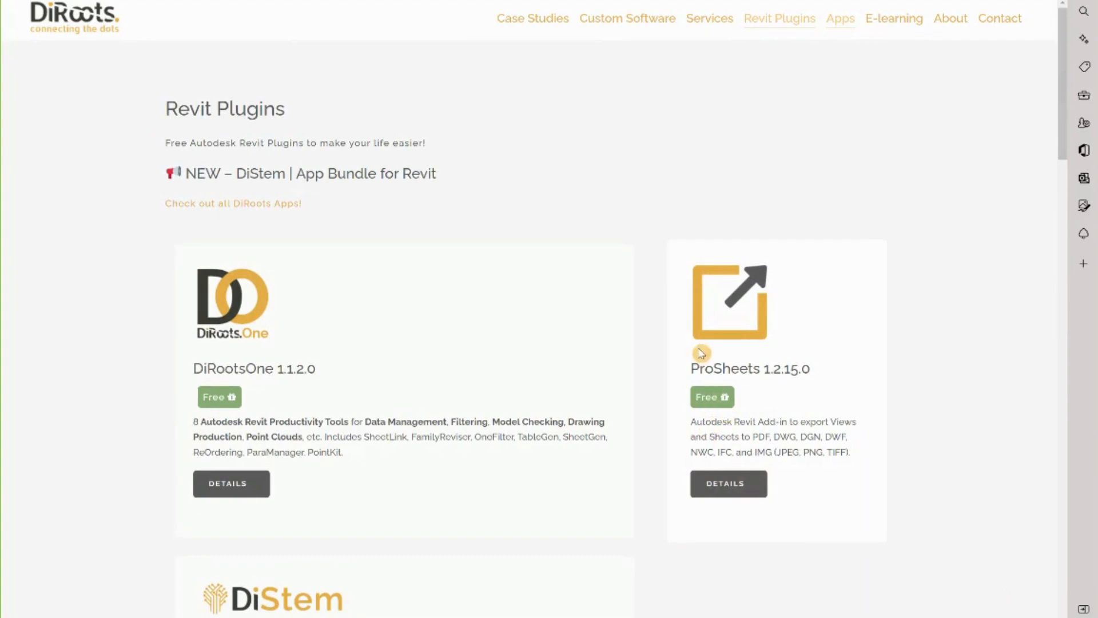
scroll(699, 320, "down", 15)
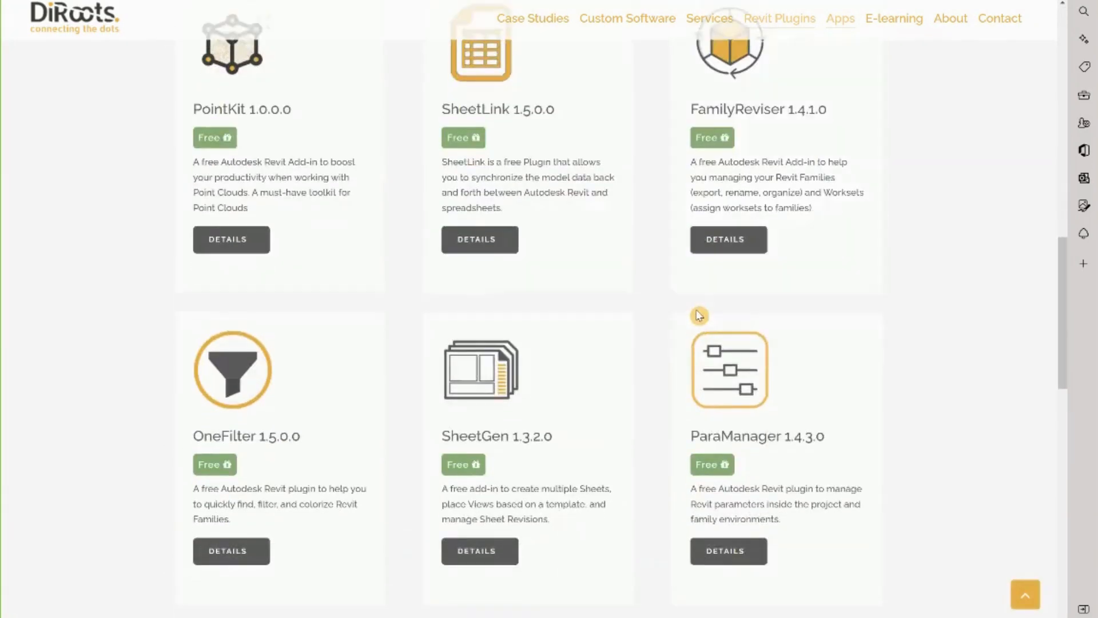
scroll(699, 315, "down", 12)
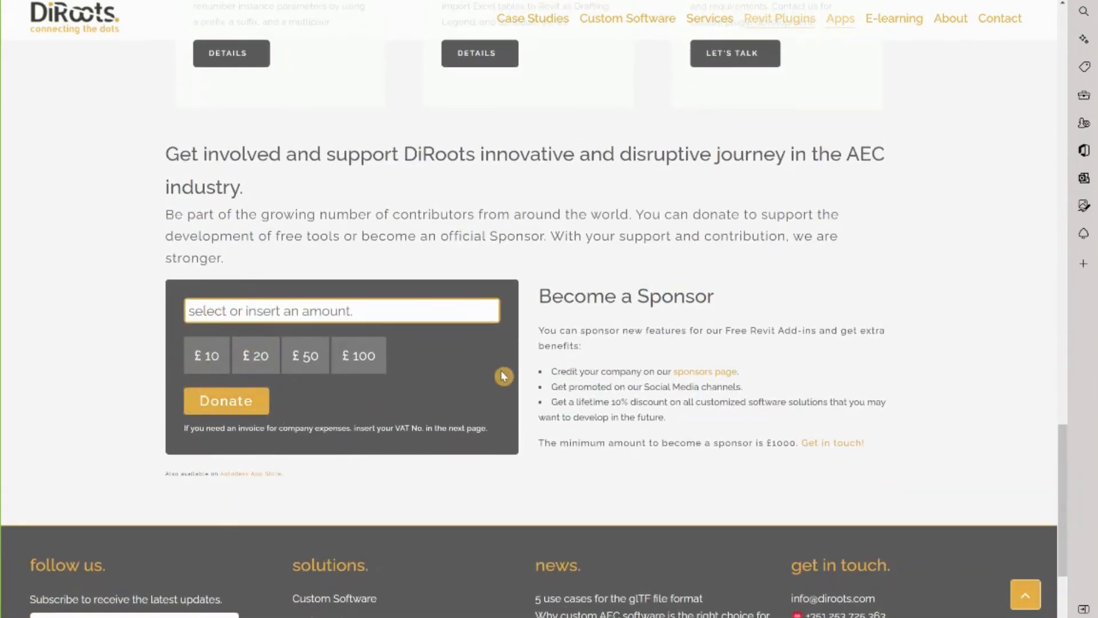
scroll(503, 374, "up", 1)
scroll(504, 376, "up", 20)
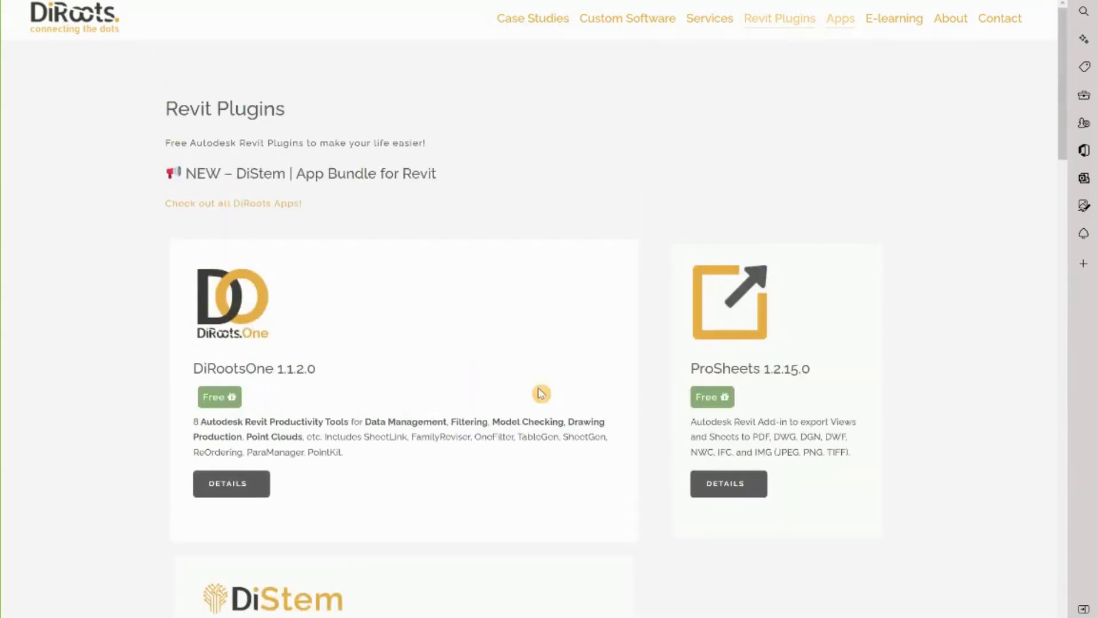
scroll(586, 388, "up", 1)
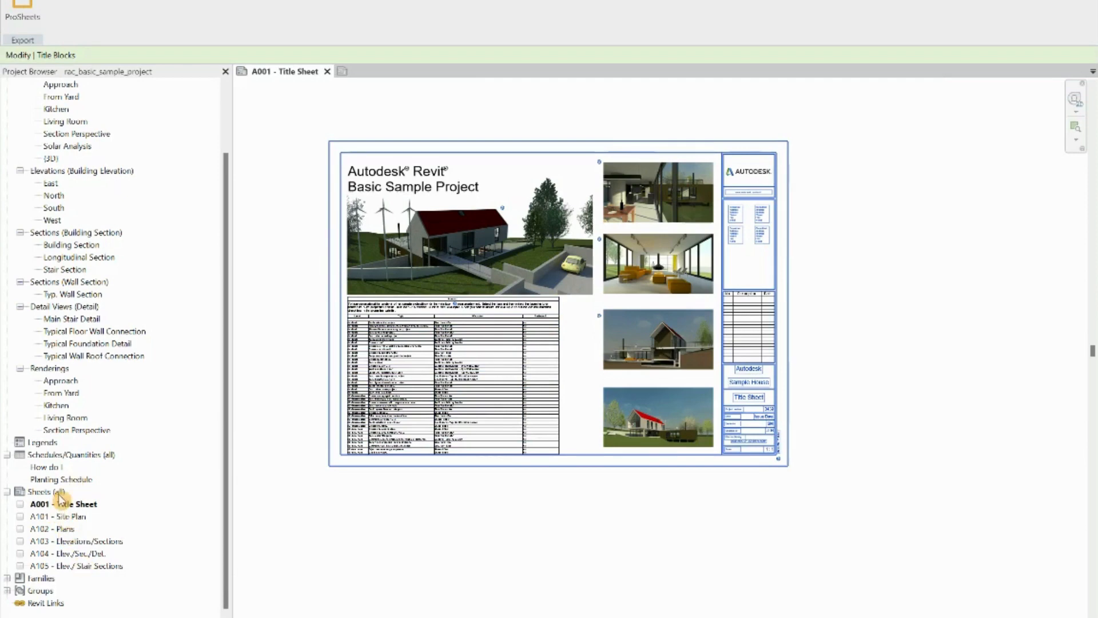
- Back in Revit, examine which parameters make up the Bim numbering label in the A001 title block
scroll(749, 452, "up", 5)
scroll(746, 462, "up", 5)
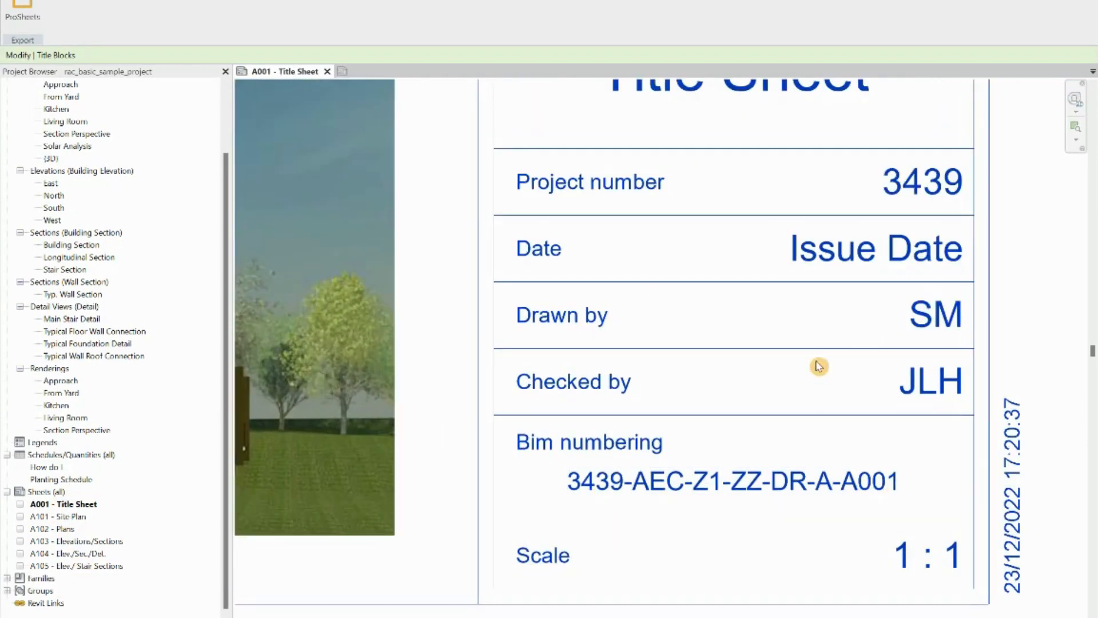
scroll(819, 365, "down", 2)
double_click(762, 462)
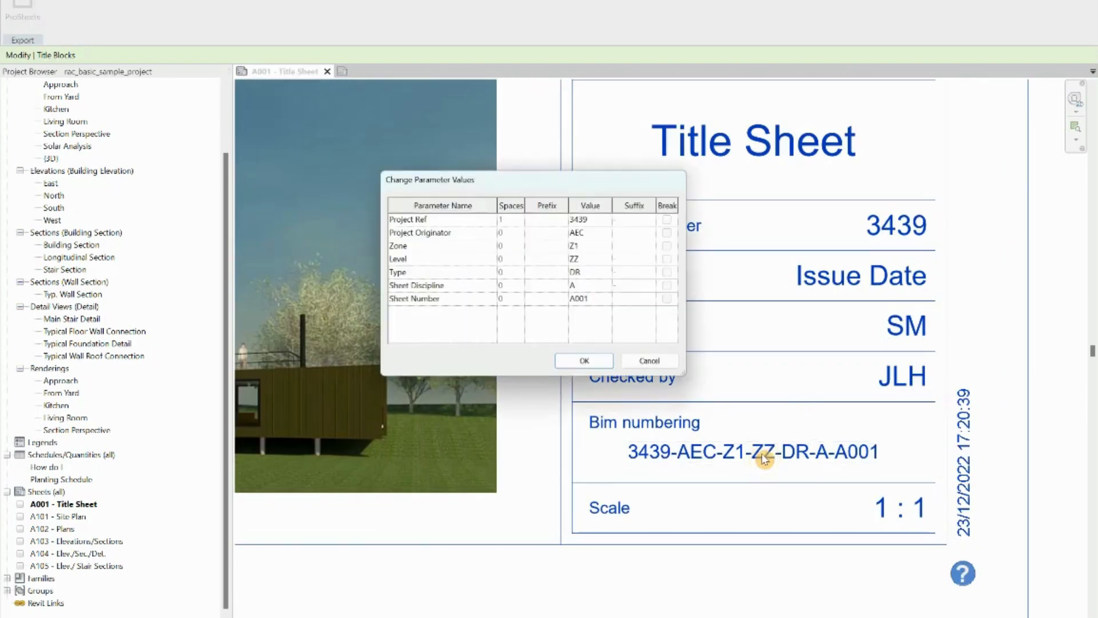
left_click_drag(489, 191, 471, 201)
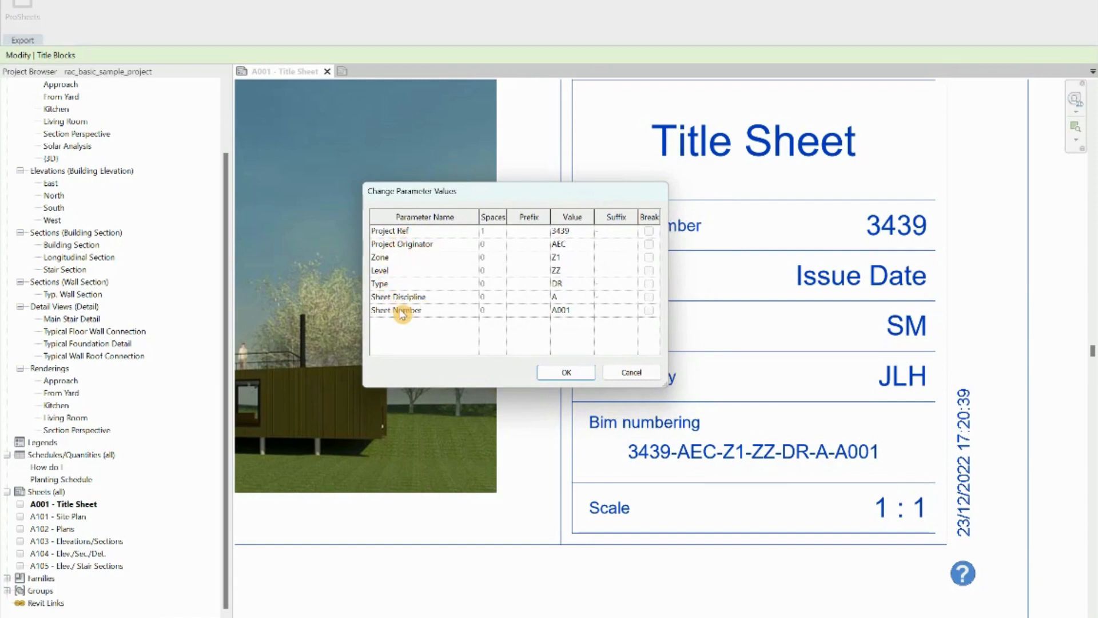
left_click(568, 374)
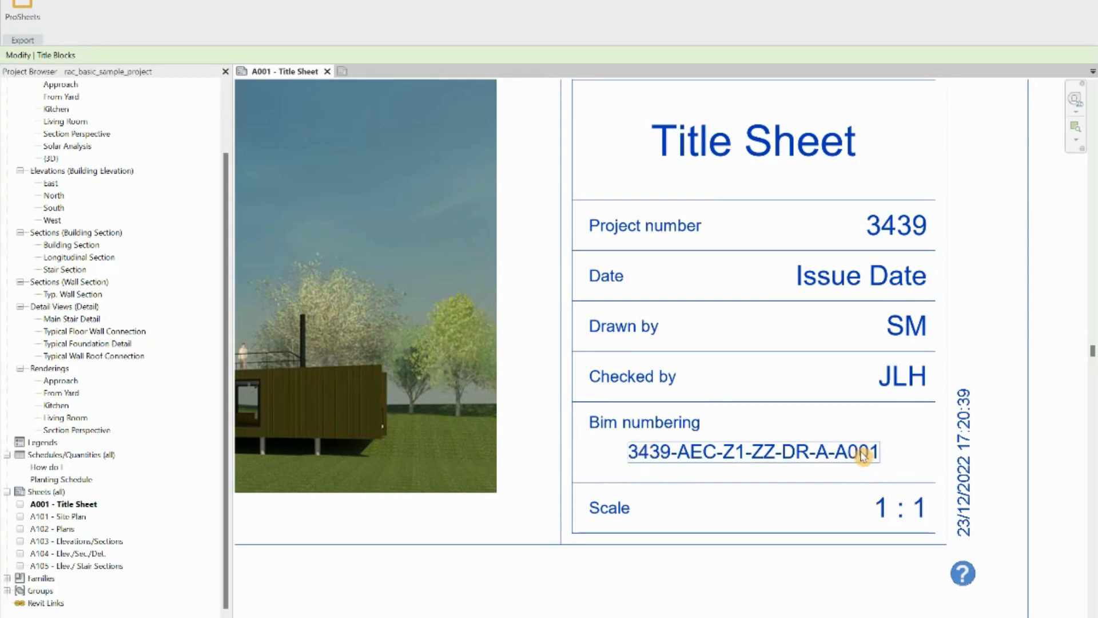
- Launch ProSheets and open the custom filename editor for the sheets
left_click(19, 10)
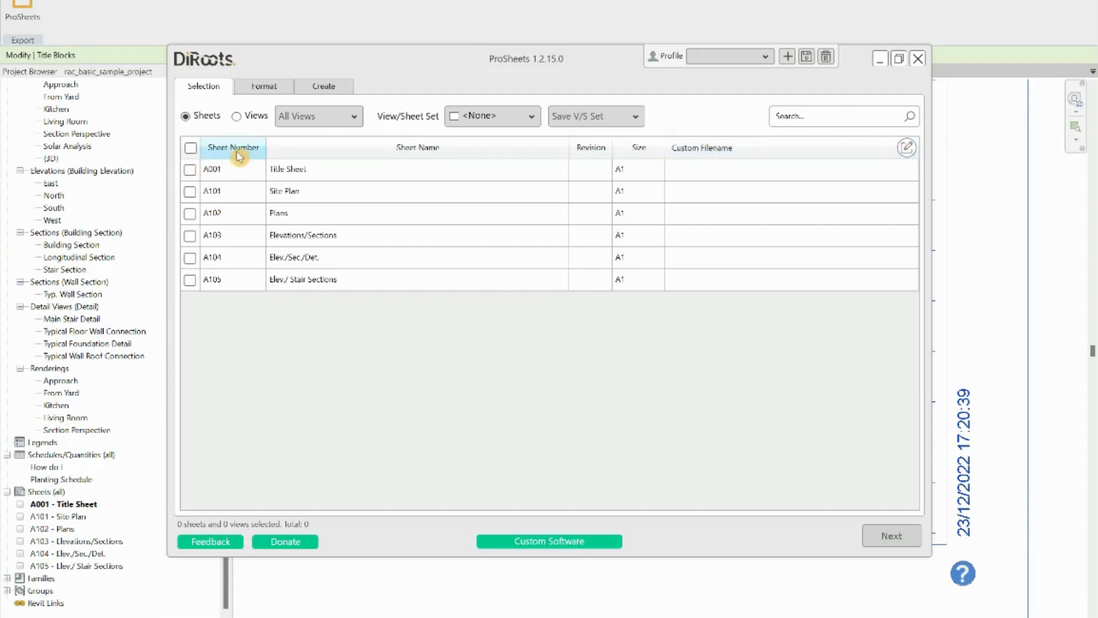
left_click(906, 147)
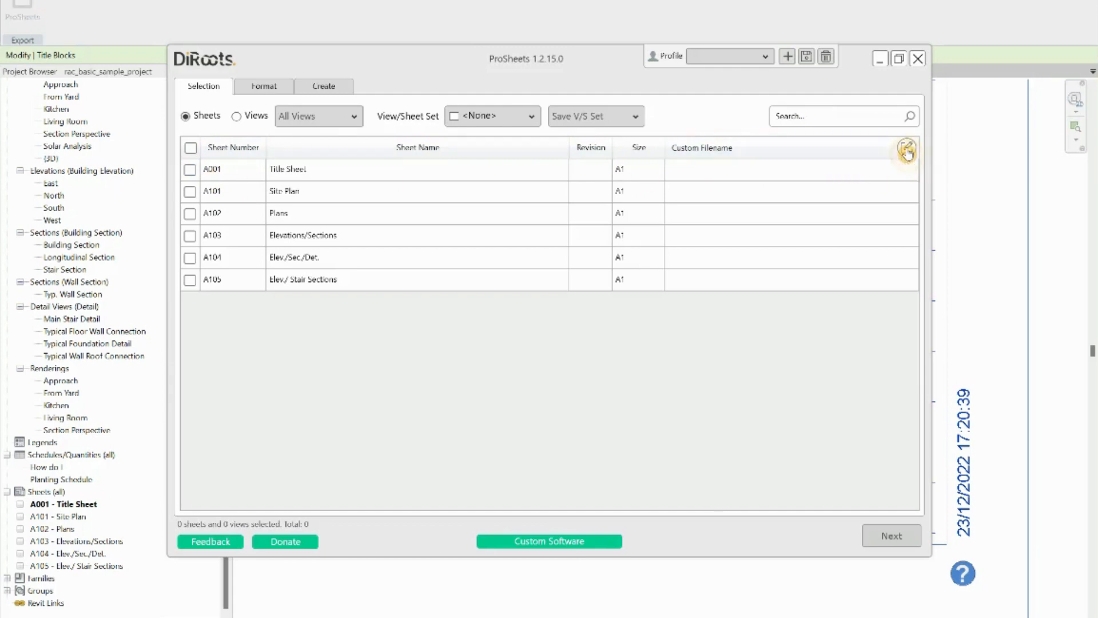
left_click(191, 121)
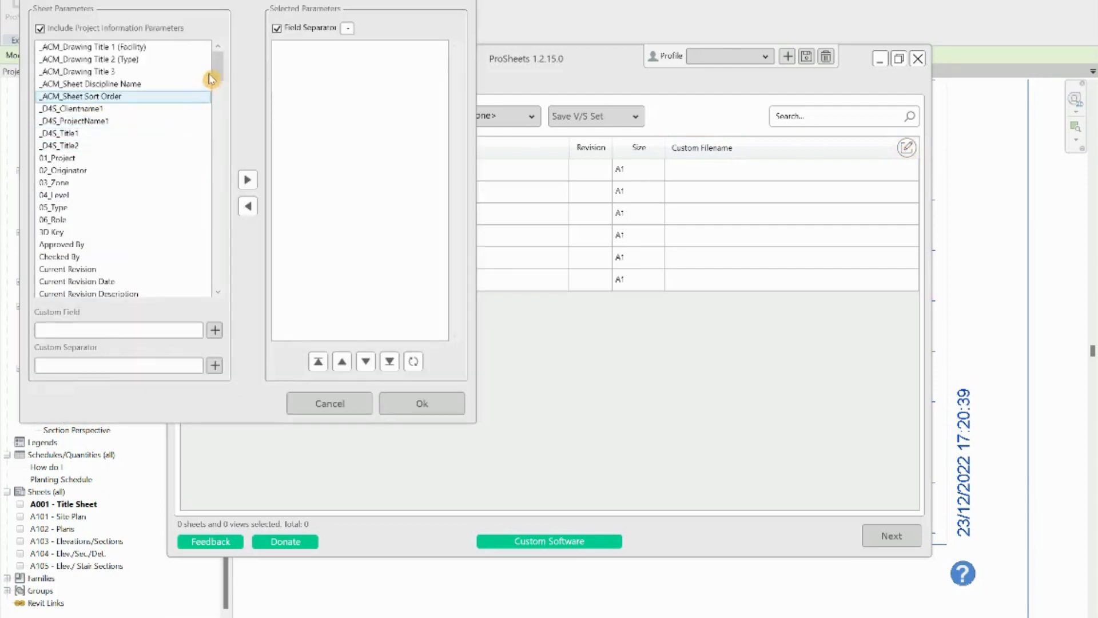
left_click_drag(197, 7, 314, 19)
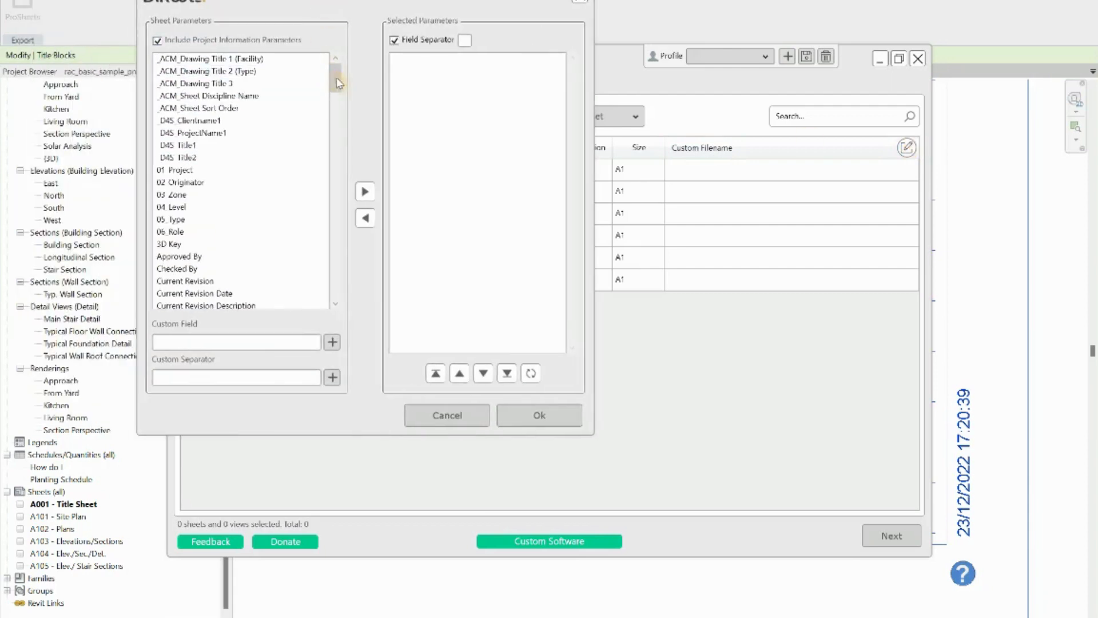
mouse_move(333, 80)
left_mouse_down()
mouse_move(329, 297)
mouse_move(344, 87)
left_mouse_up()
left_click(157, 40)
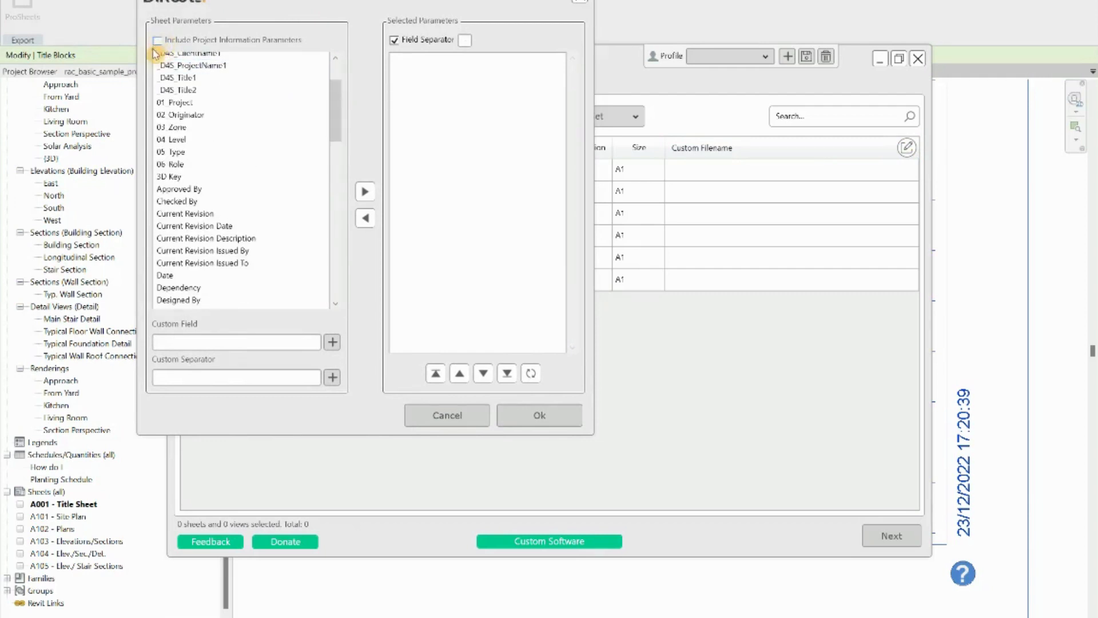
left_click(158, 41)
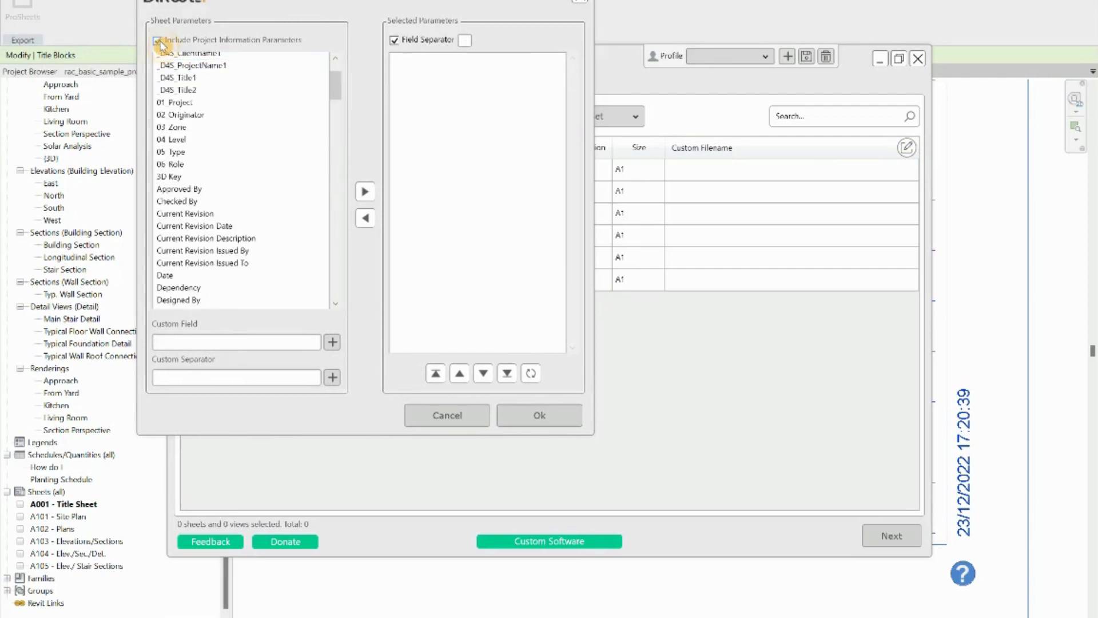
- Add the Project Ref and Project Originator parameters, in that order, to the custom filename
left_click_drag(341, 92, 325, 122)
scroll(325, 123, "up", 6)
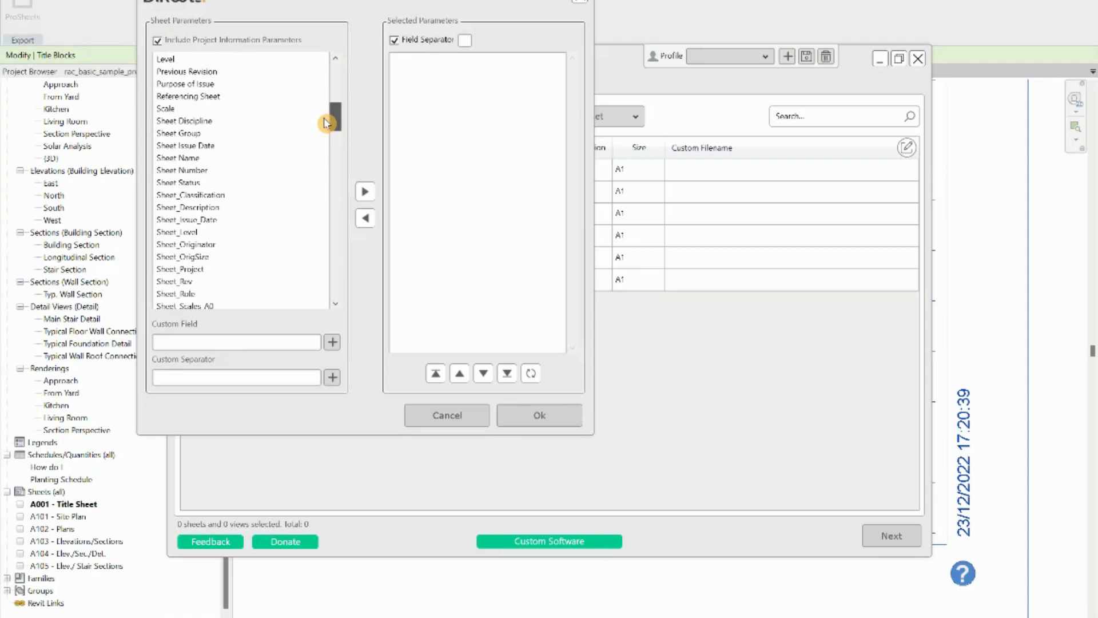
left_click_drag(325, 122, 326, 299)
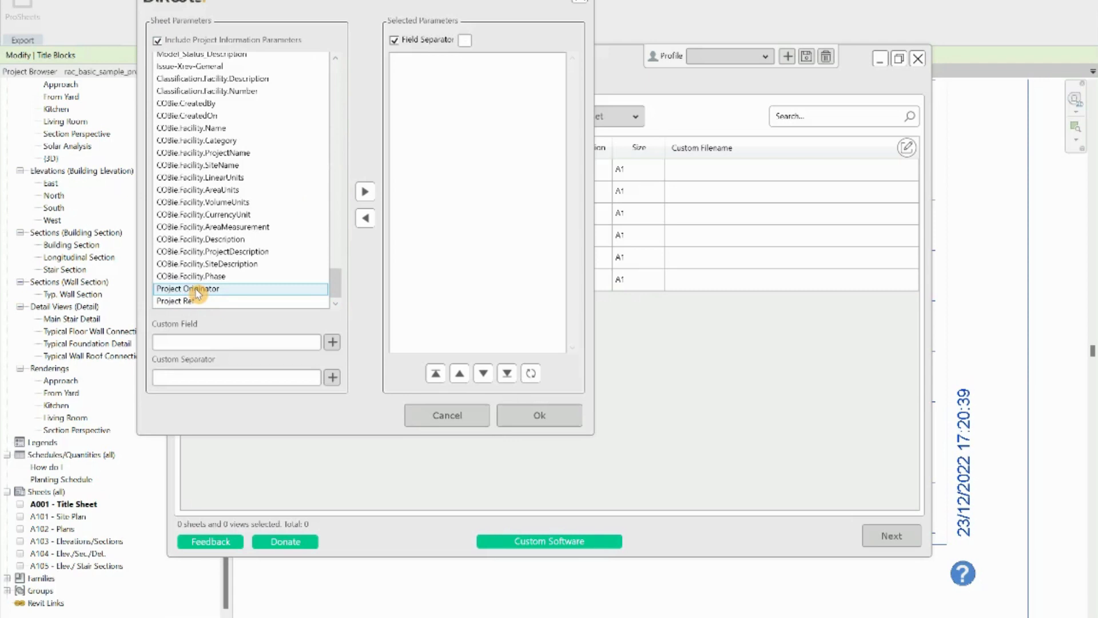
left_click(176, 302)
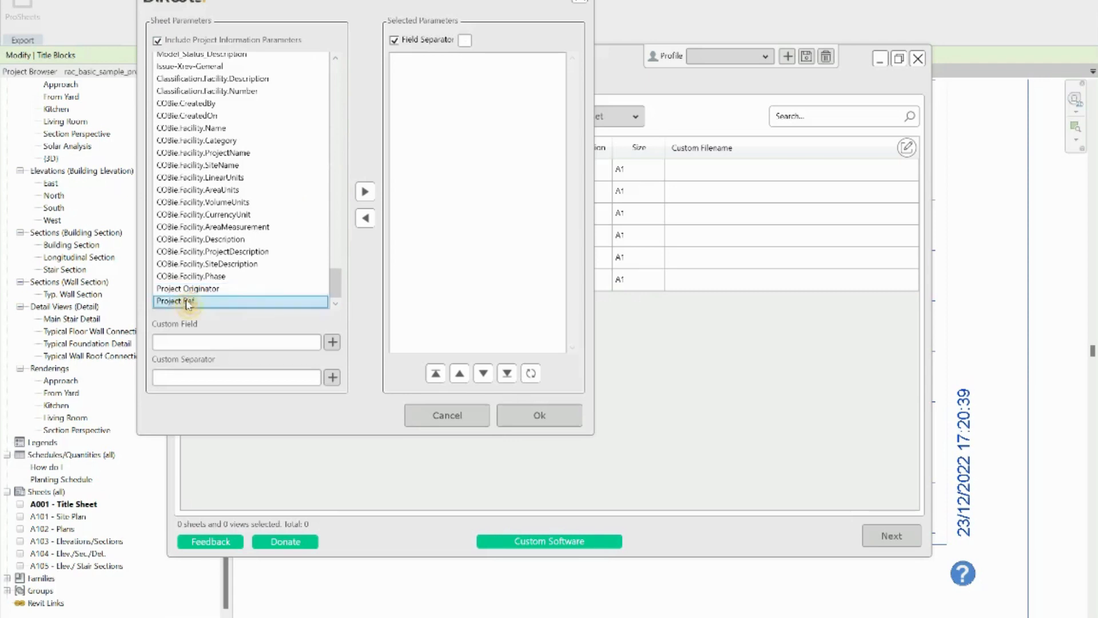
left_click(365, 194)
left_click(194, 301)
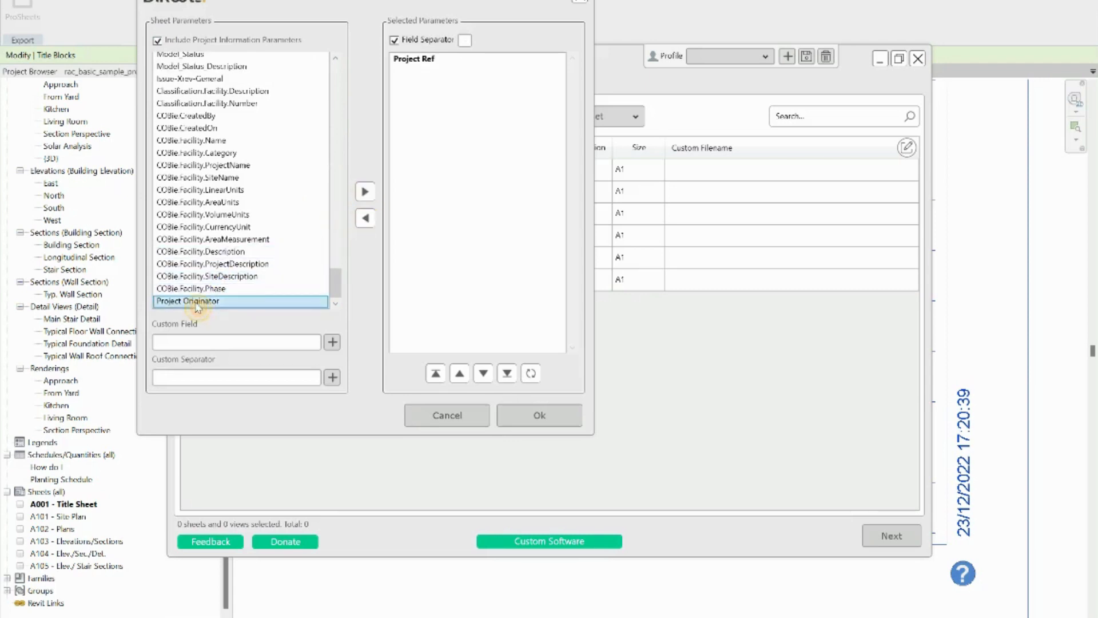
left_click(366, 193)
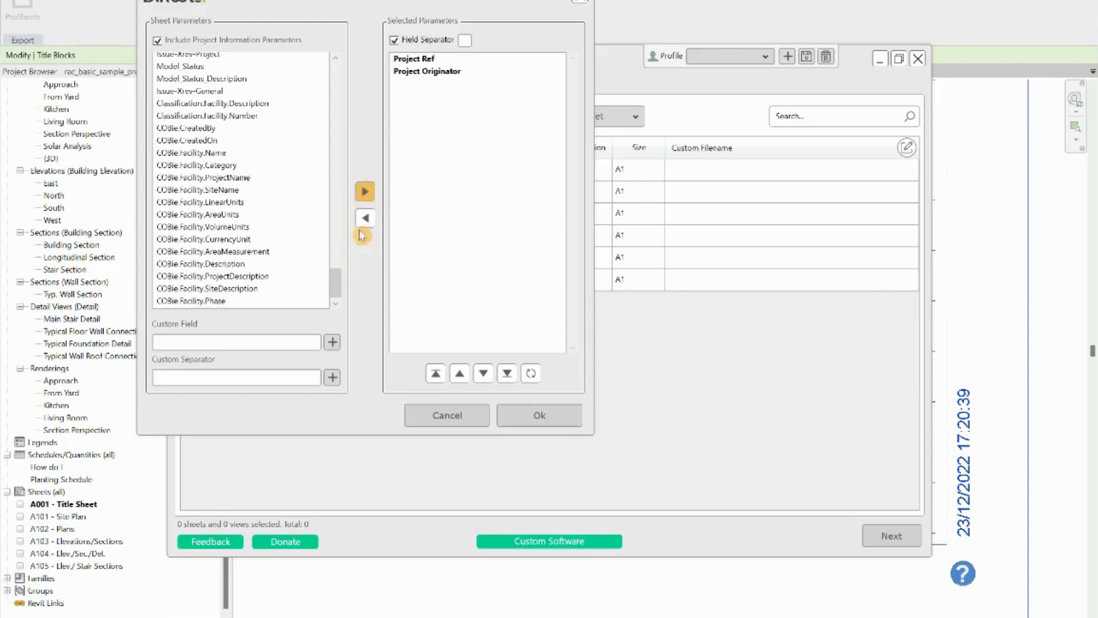
- Add the Zone and Level parameters to the custom filename after Project Originator
left_click_drag(336, 280, 331, 152)
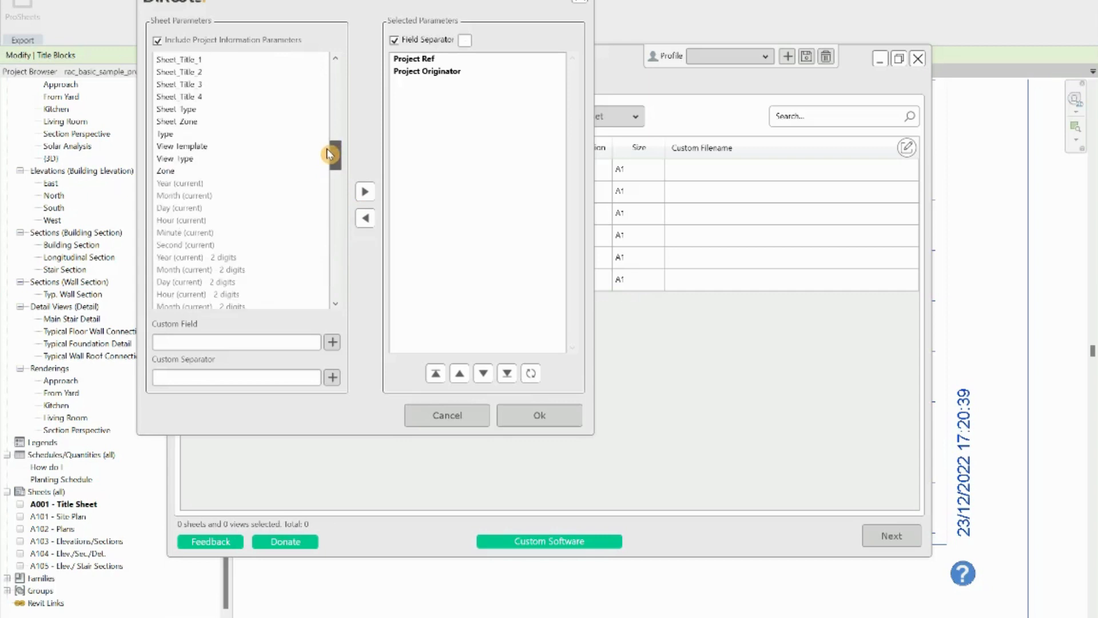
left_click(184, 171)
left_click(365, 192)
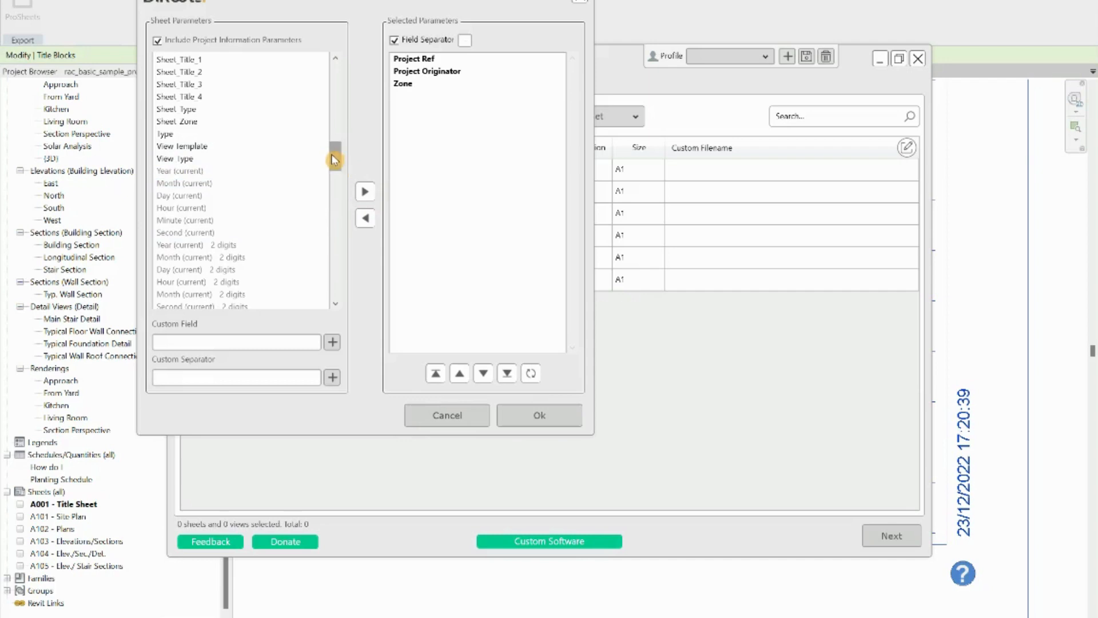
left_click_drag(334, 160, 335, 171)
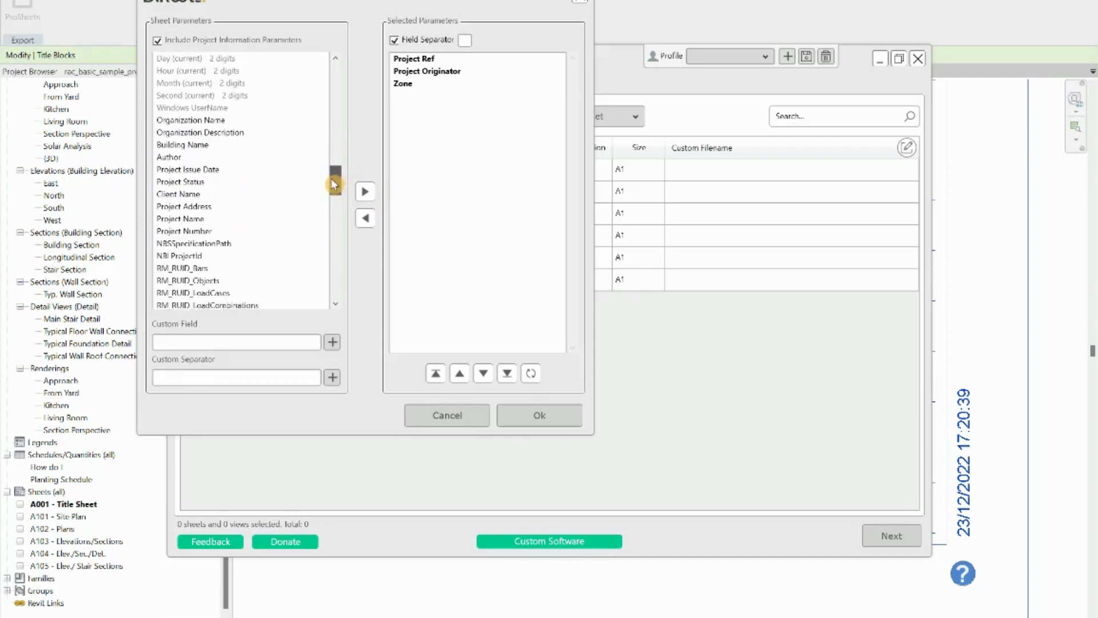
left_click_drag(333, 184, 344, 143)
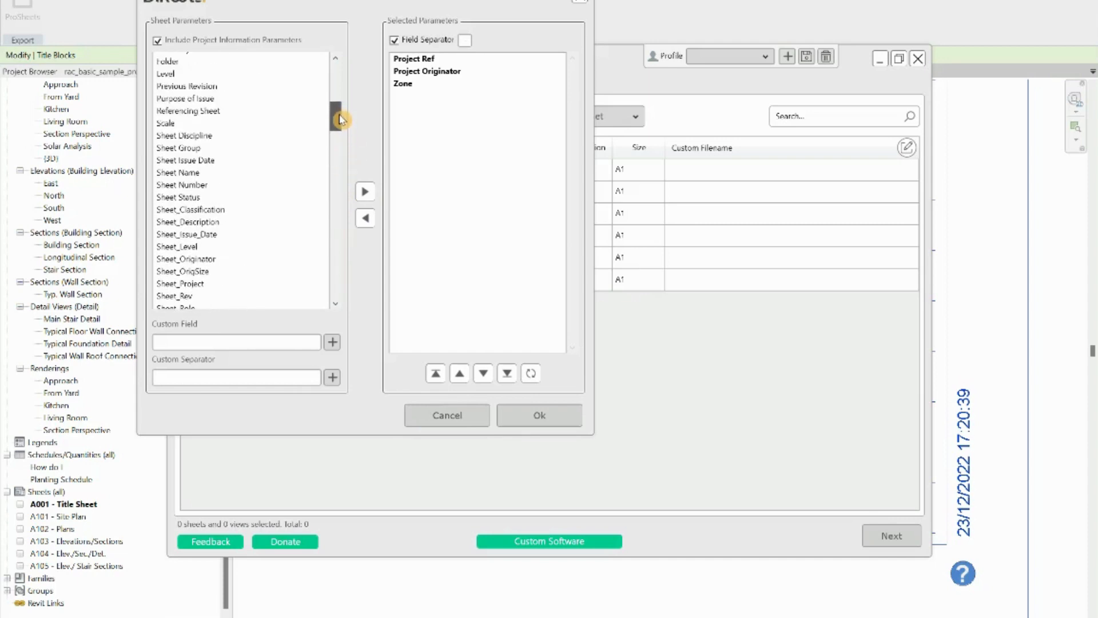
left_click(177, 74)
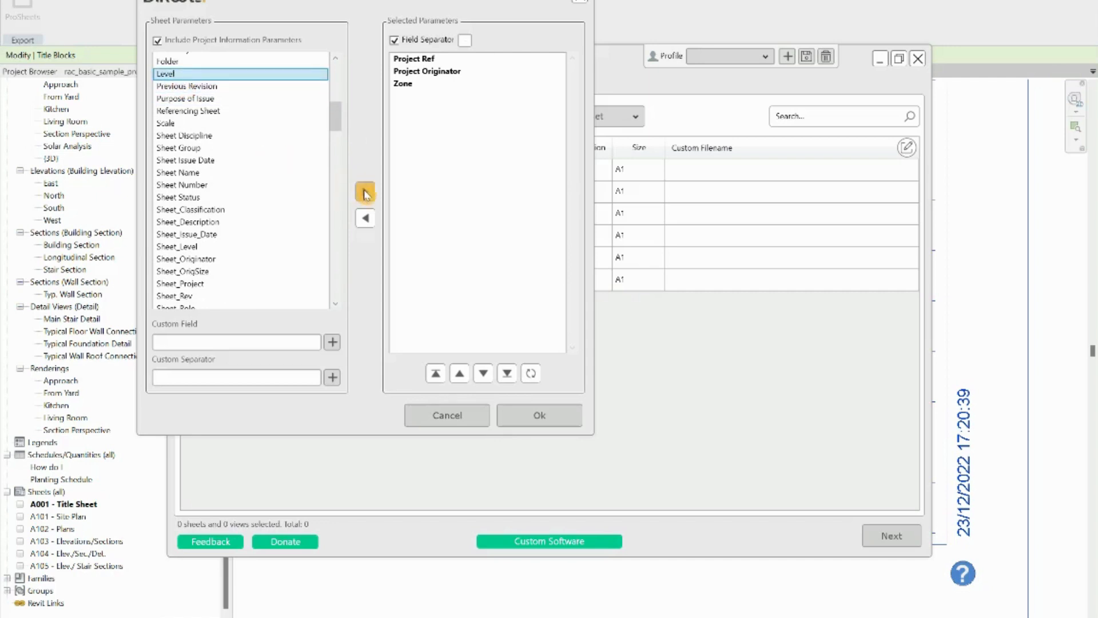
left_click(366, 194)
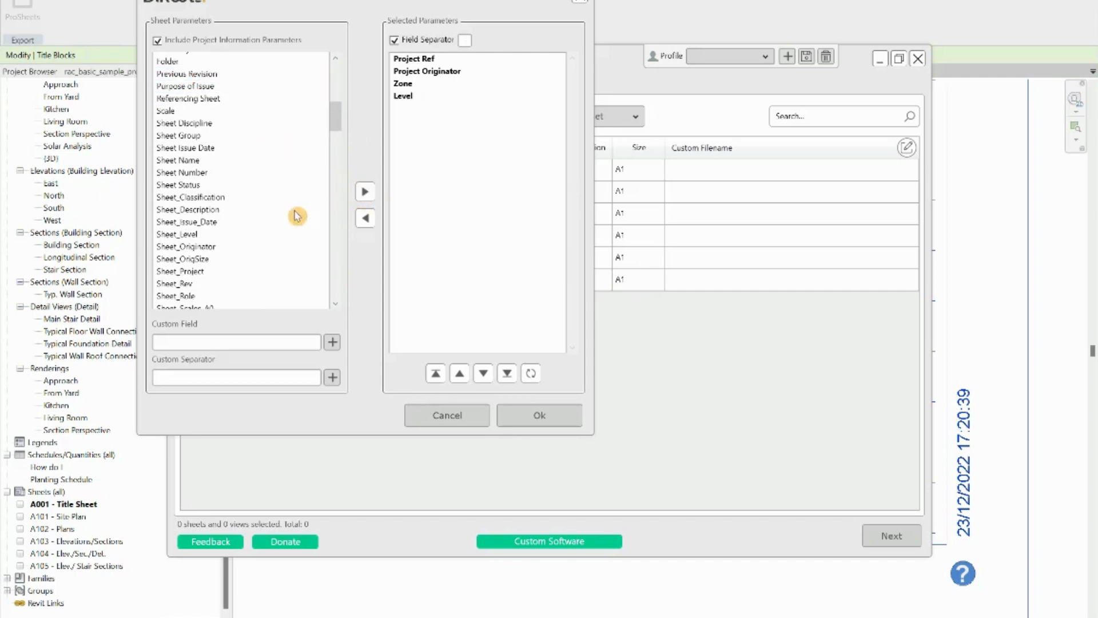
- Add the Type parameter to the custom filename after Level
left_click(316, 111)
scroll(335, 126, "up", 3)
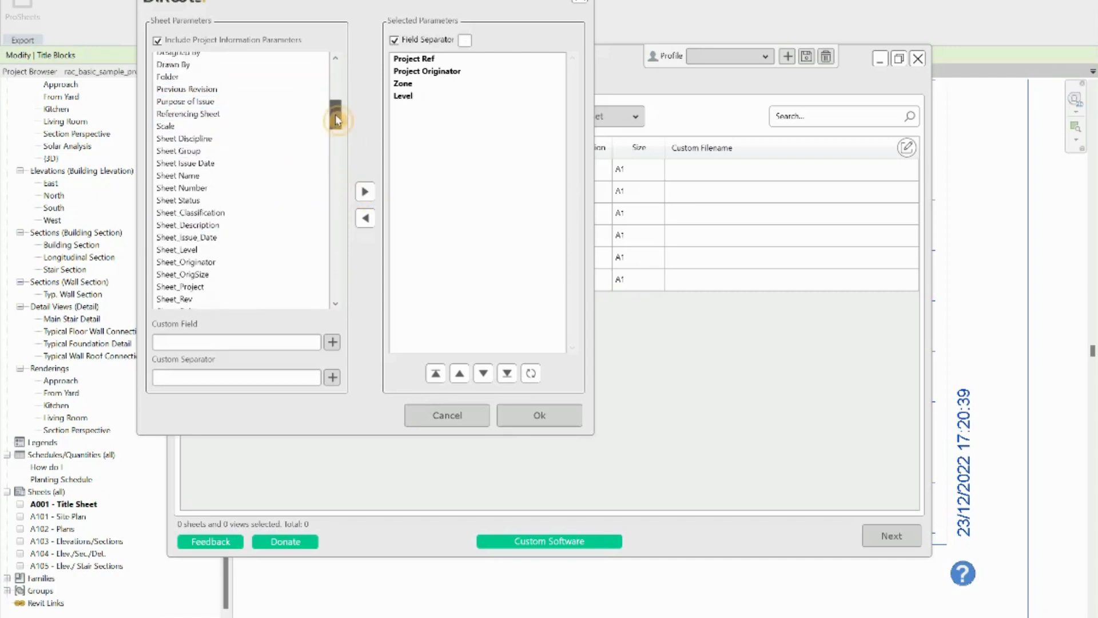
scroll(331, 109, "up", 6)
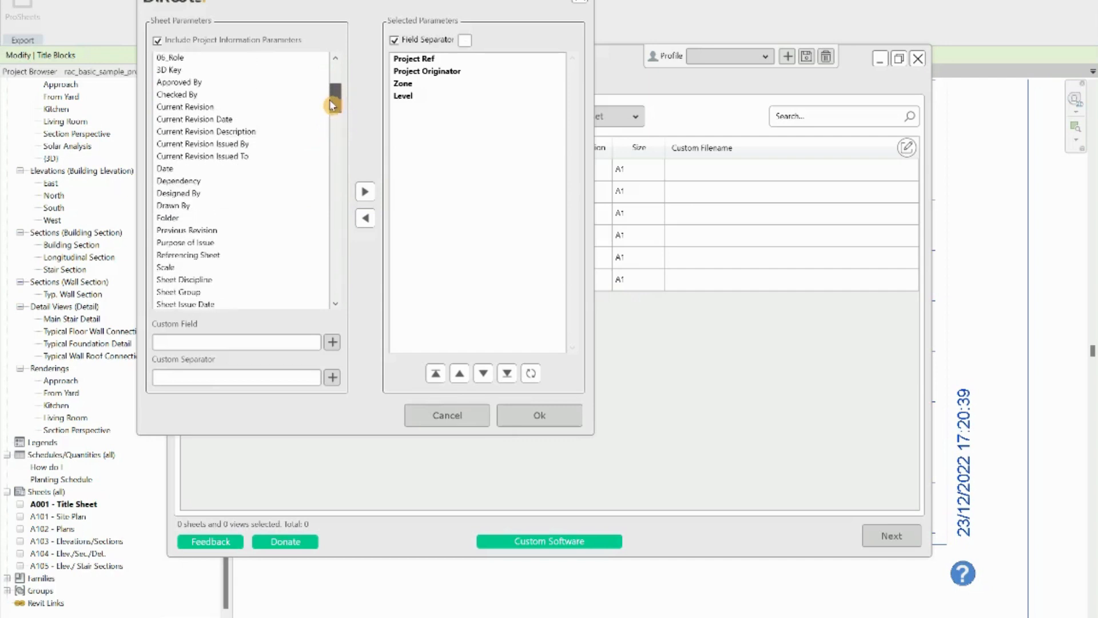
scroll(327, 137, "down", 10)
scroll(325, 151, "down", 7)
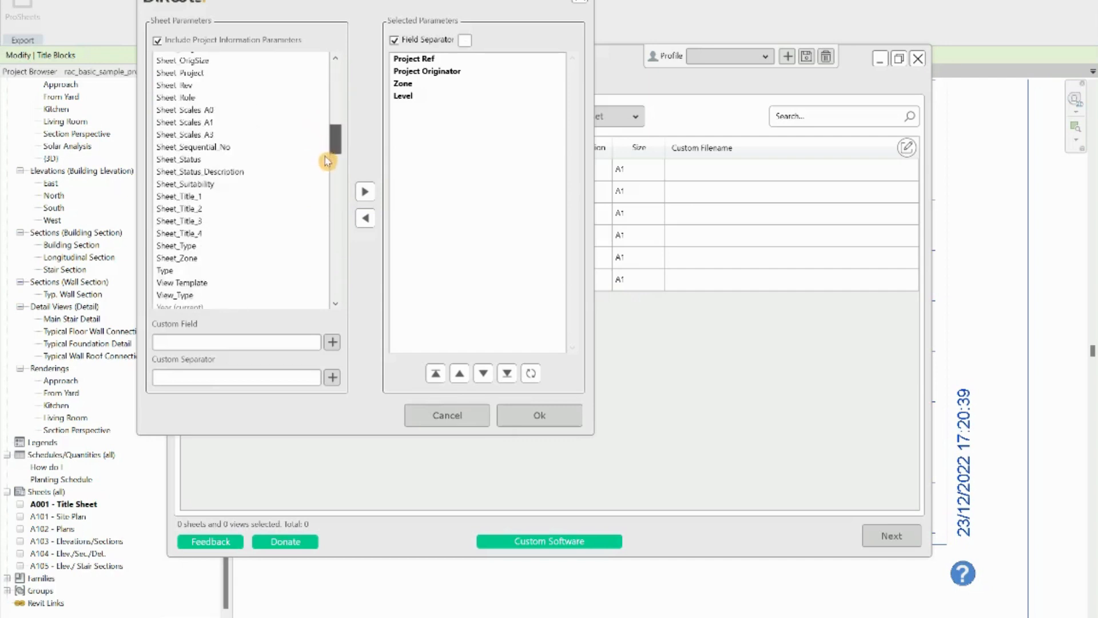
left_click(189, 140)
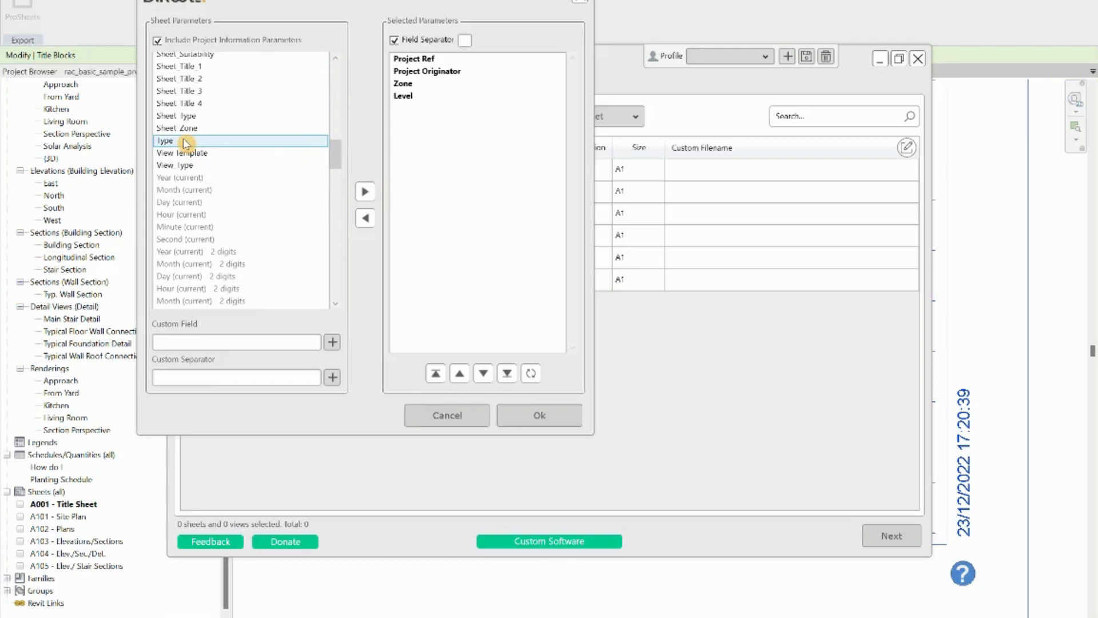
left_click(365, 192)
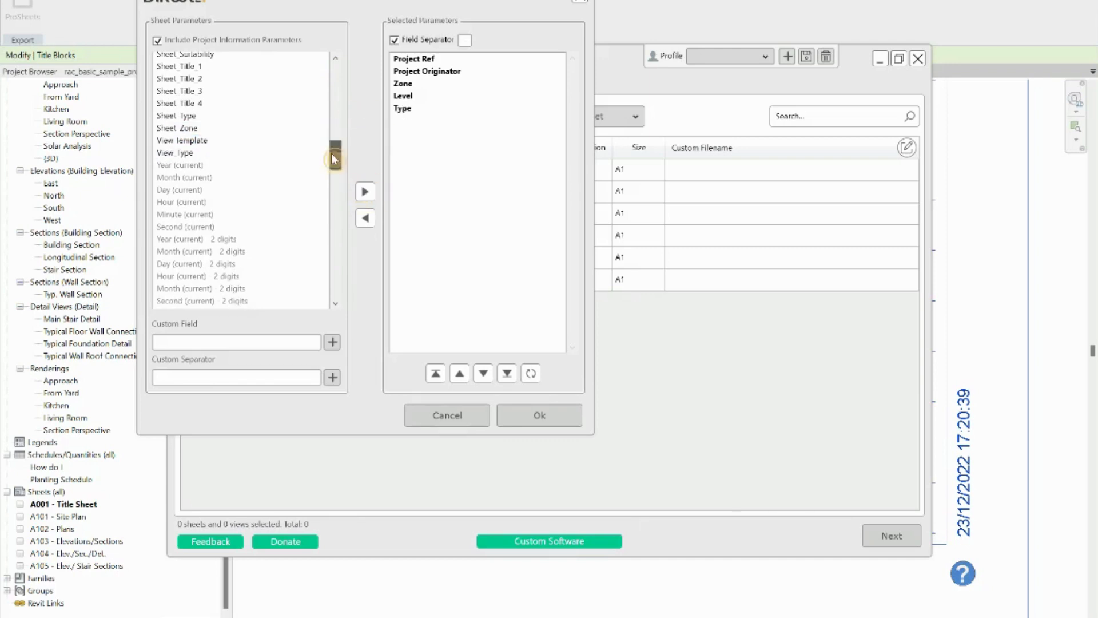
- Add the Sheet Discipline parameter to the custom filename after Type
scroll(334, 157, "up", 2)
scroll(333, 155, "up", 1)
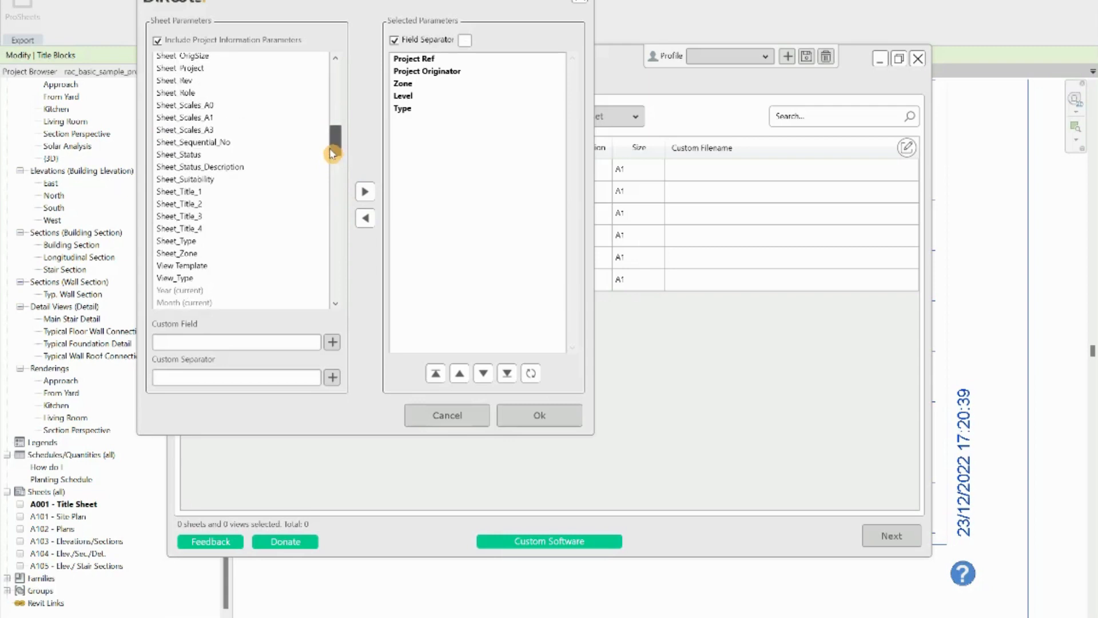
scroll(332, 154, "up", 2)
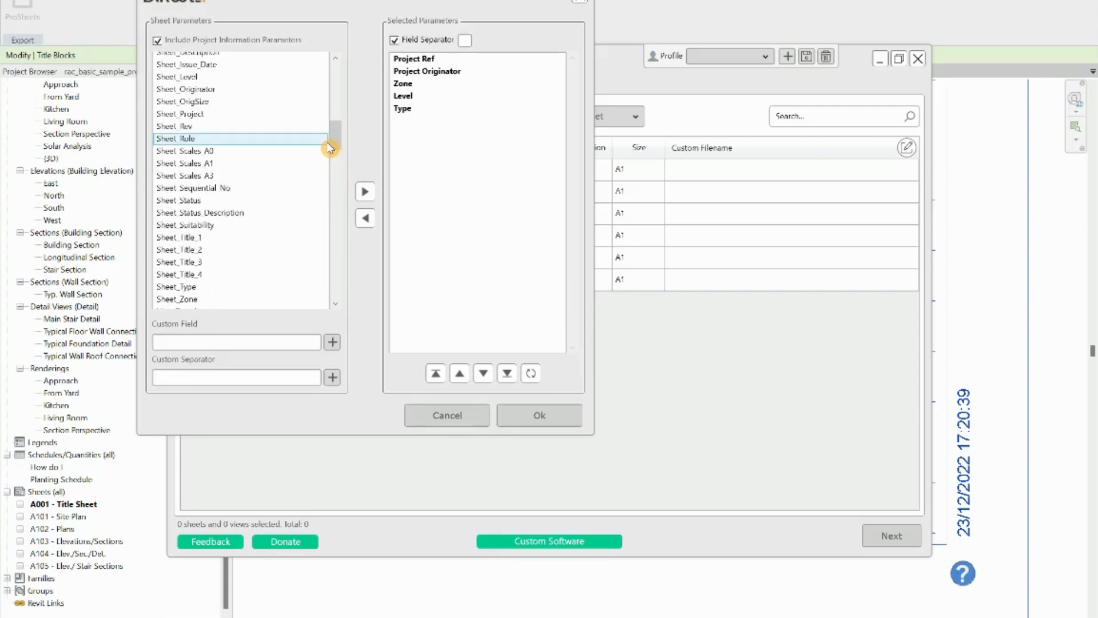
left_click_drag(330, 147, 335, 132)
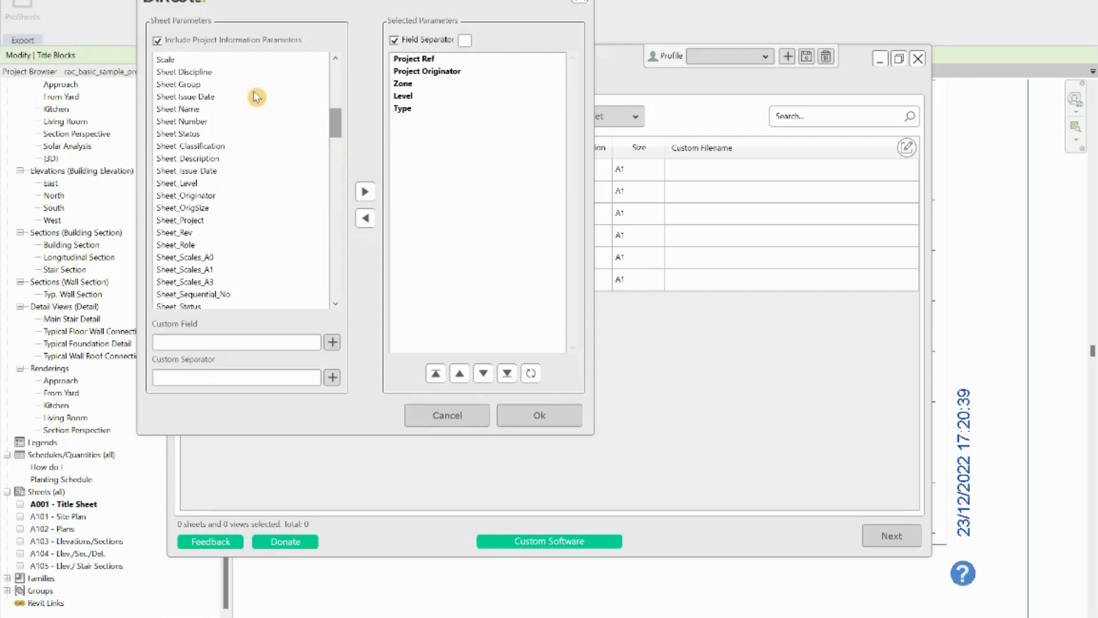
left_click(208, 73)
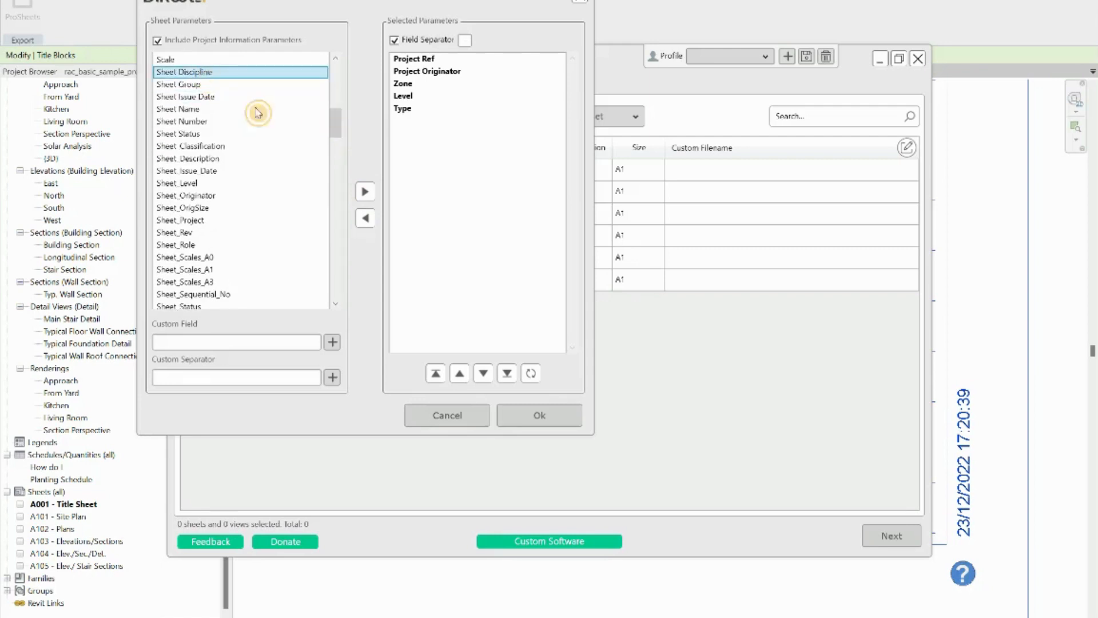
left_click(366, 194)
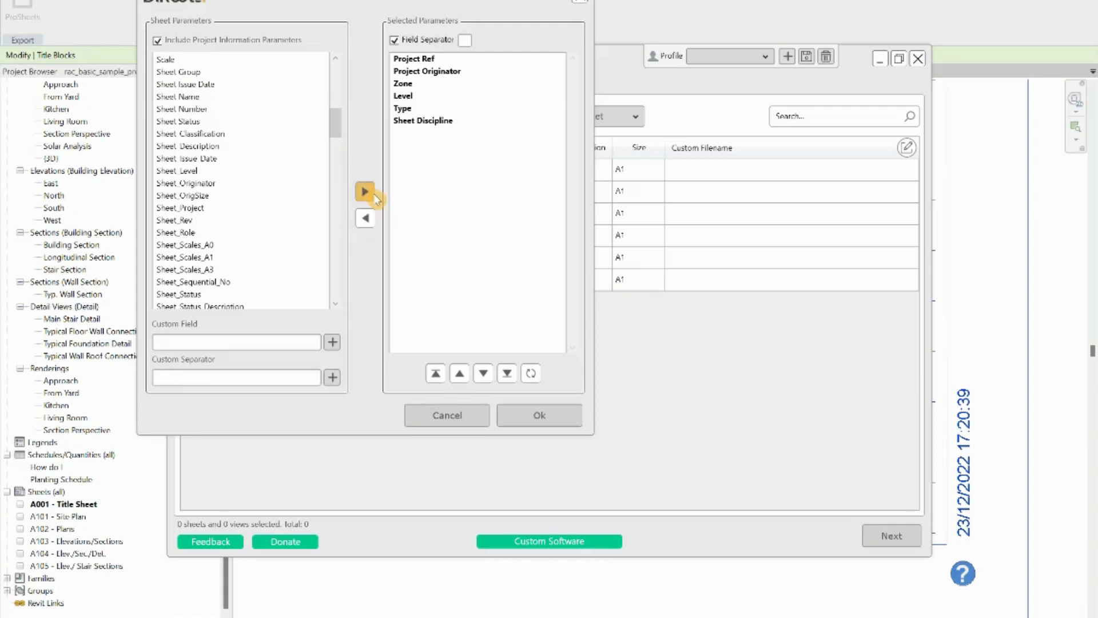
- Add the Sheet Number parameter at the end of the custom filename and apply the filename to the sheets
left_click(196, 112)
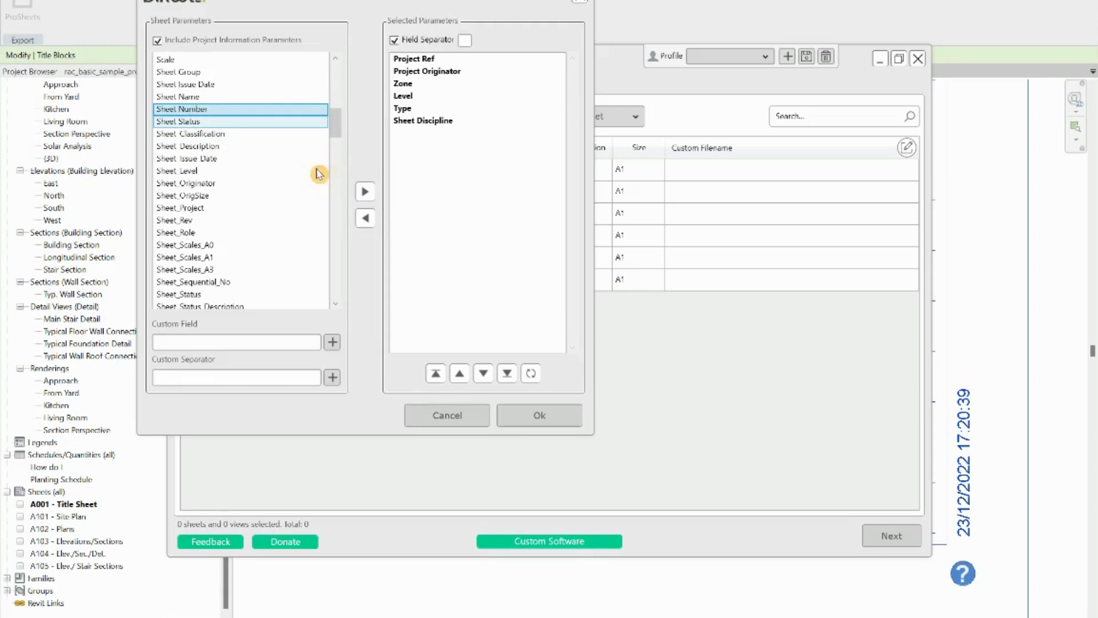
left_click(365, 192)
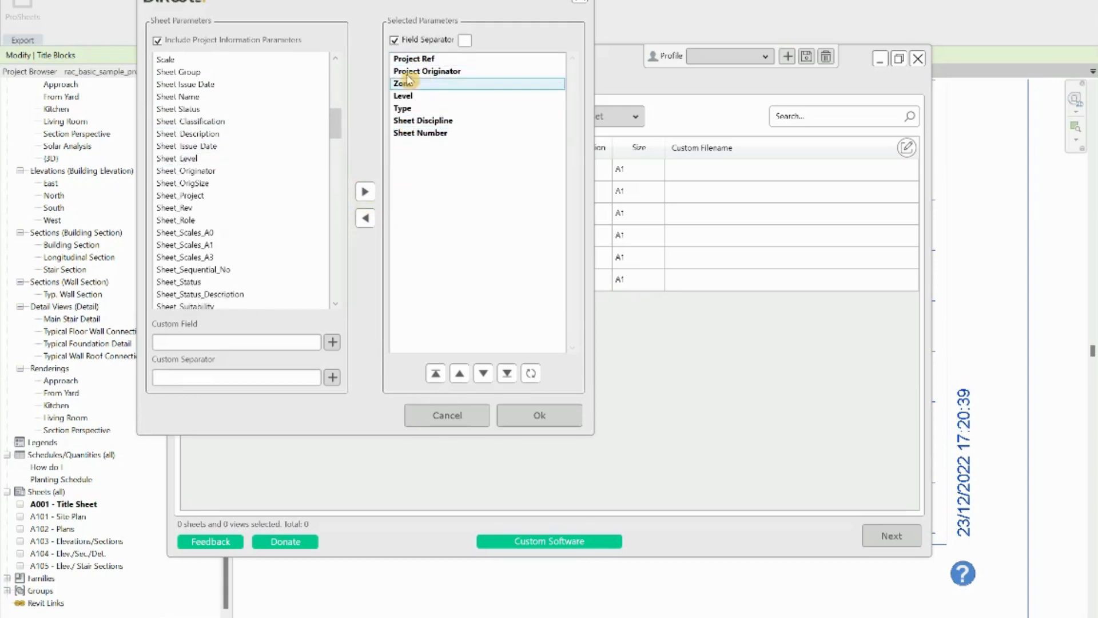
left_click(541, 417)
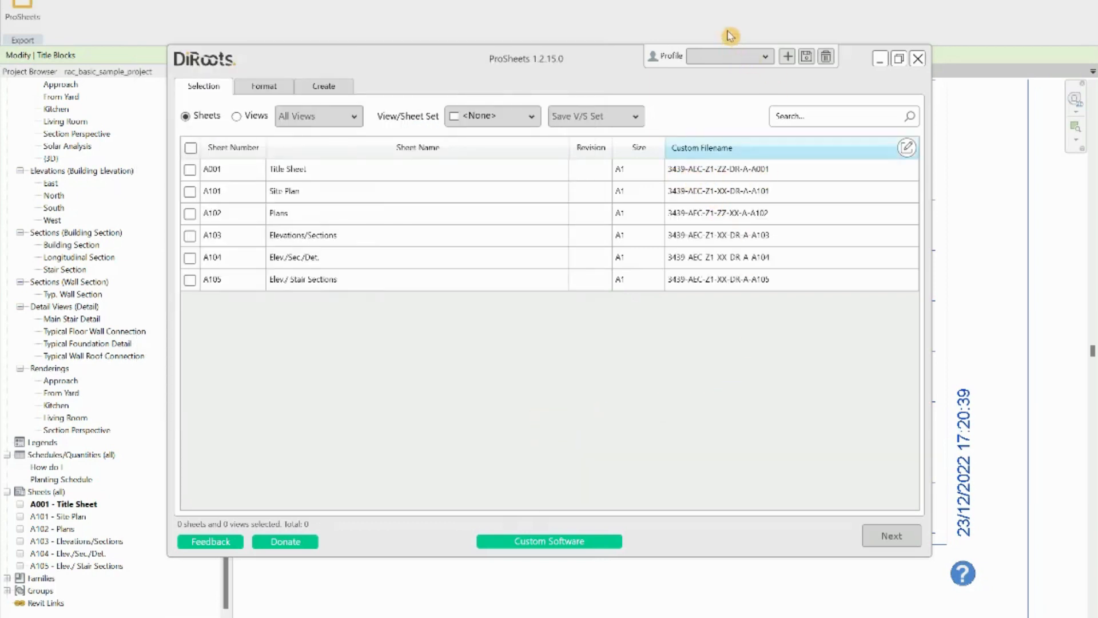
- Create a profile named BIM Numbering from the current settings and save its XML file in Documents > My Youtube Channel > Revit Plus
left_click_drag(605, 66, 594, 97)
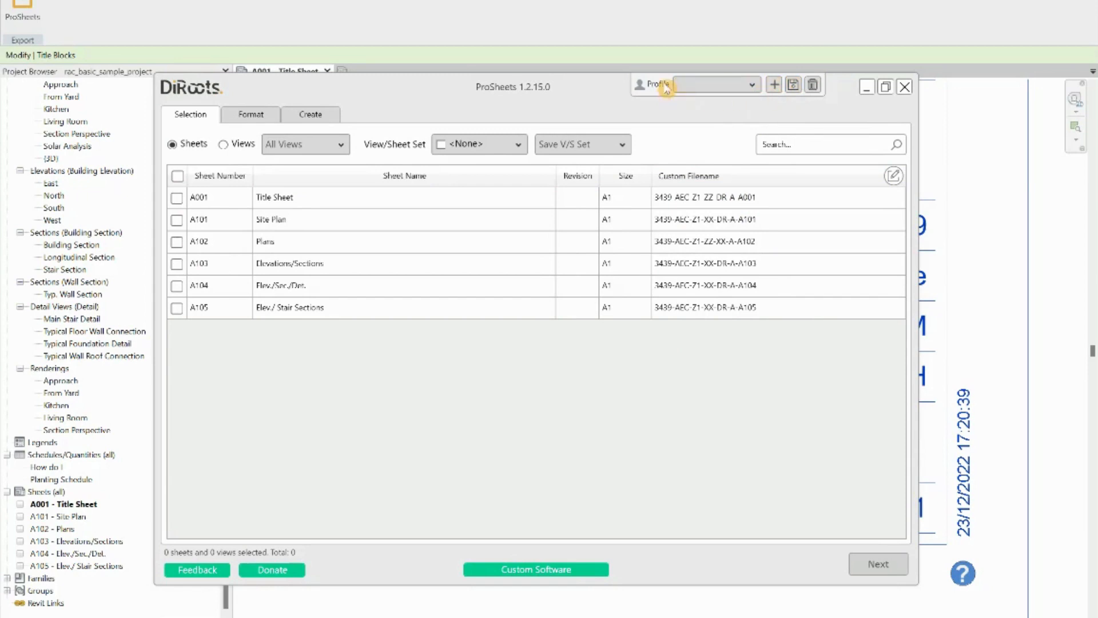
left_click(775, 87)
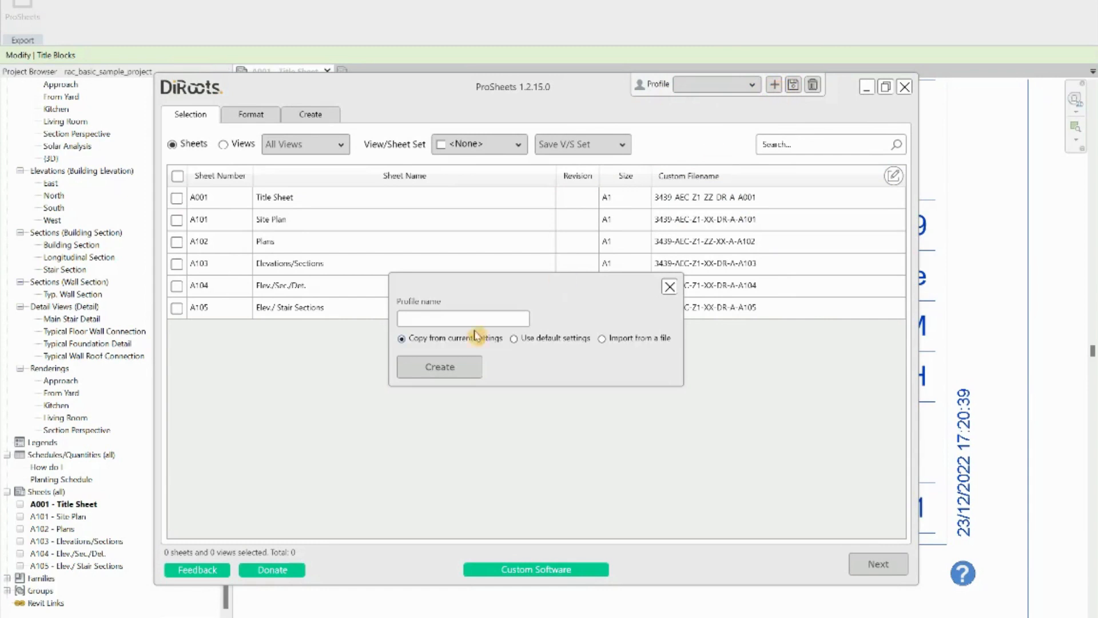
left_click(453, 318)
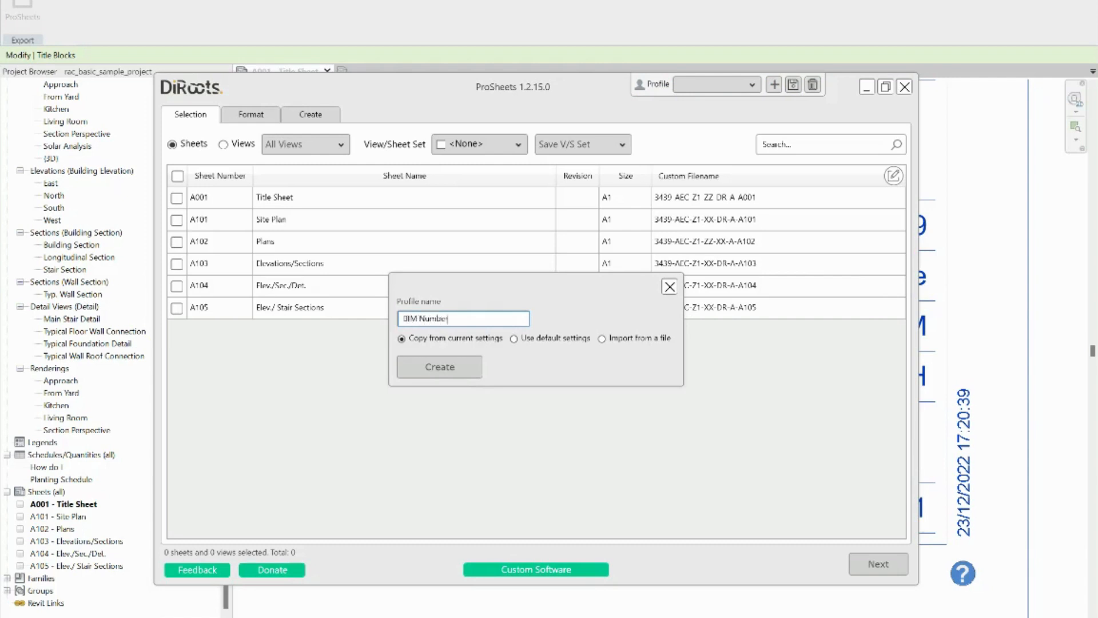
left_click(448, 369)
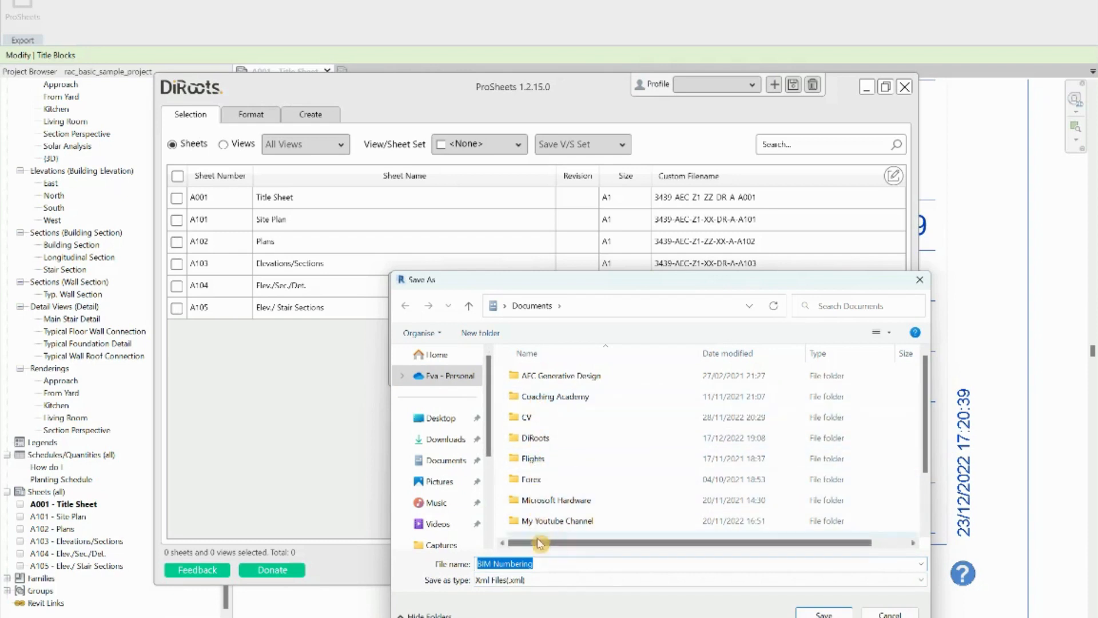
double_click(567, 521)
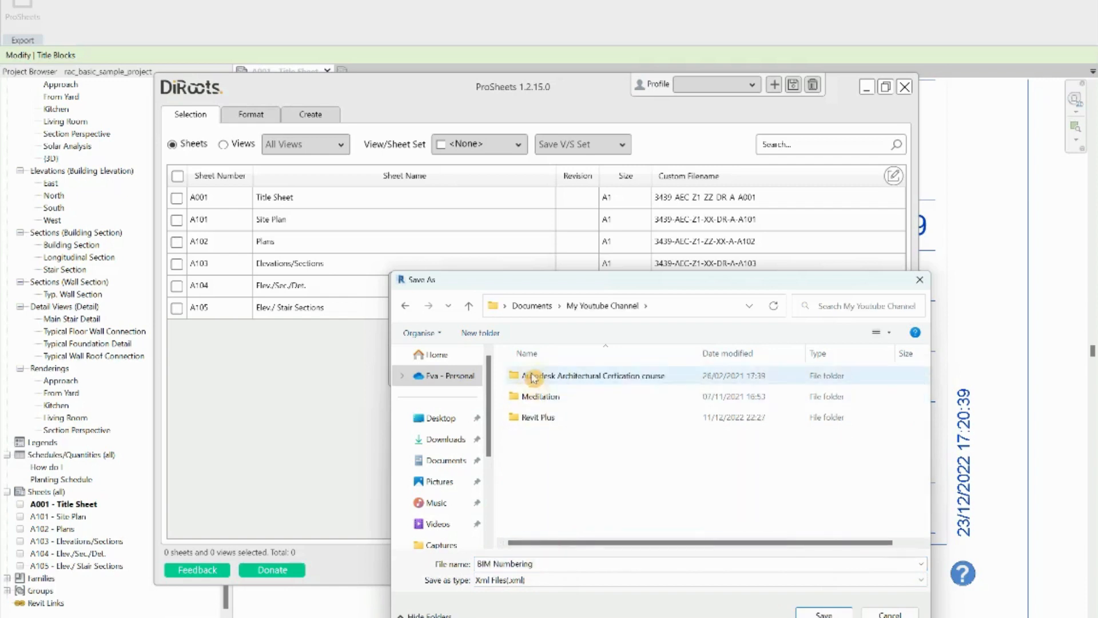
double_click(529, 417)
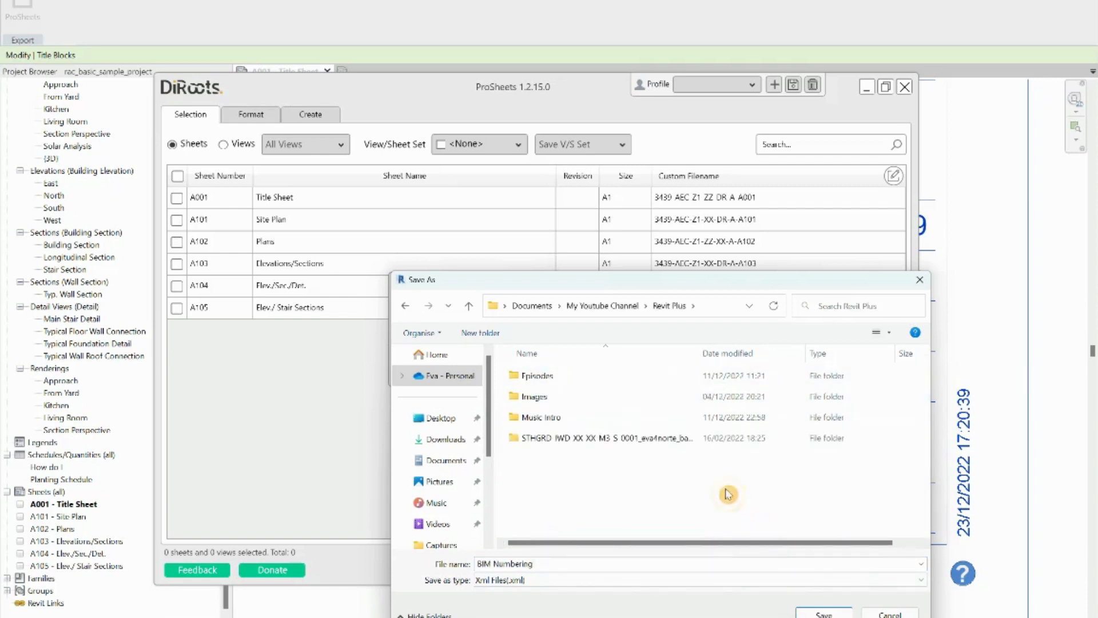
left_click(824, 614)
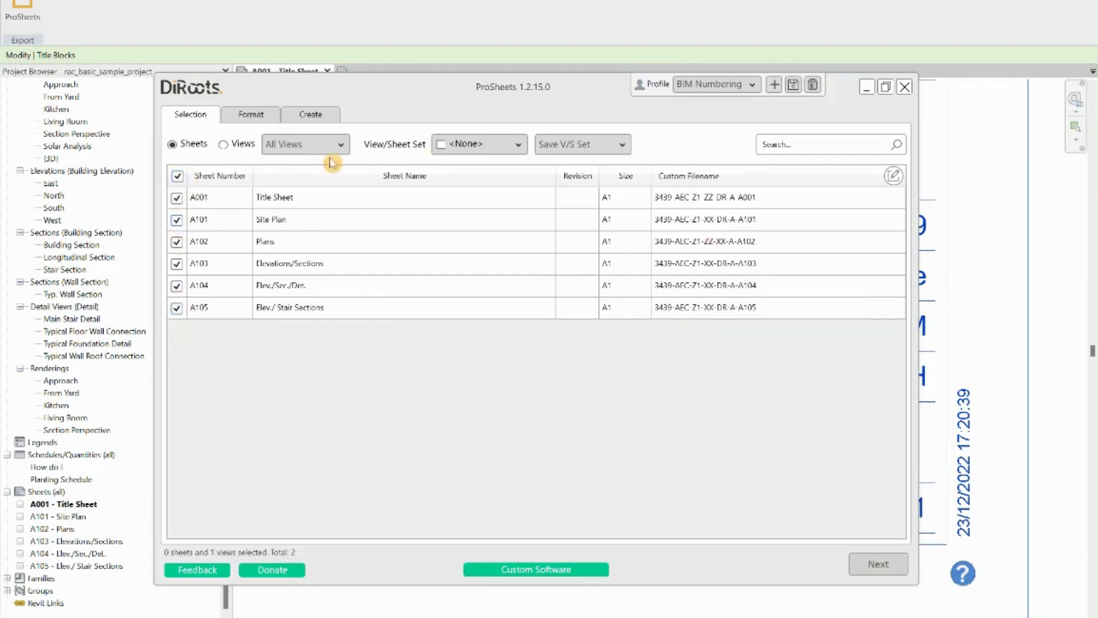
- Review the sheet selection and PDF format settings, and set the PDF zoom to 100 % size
left_click(878, 566)
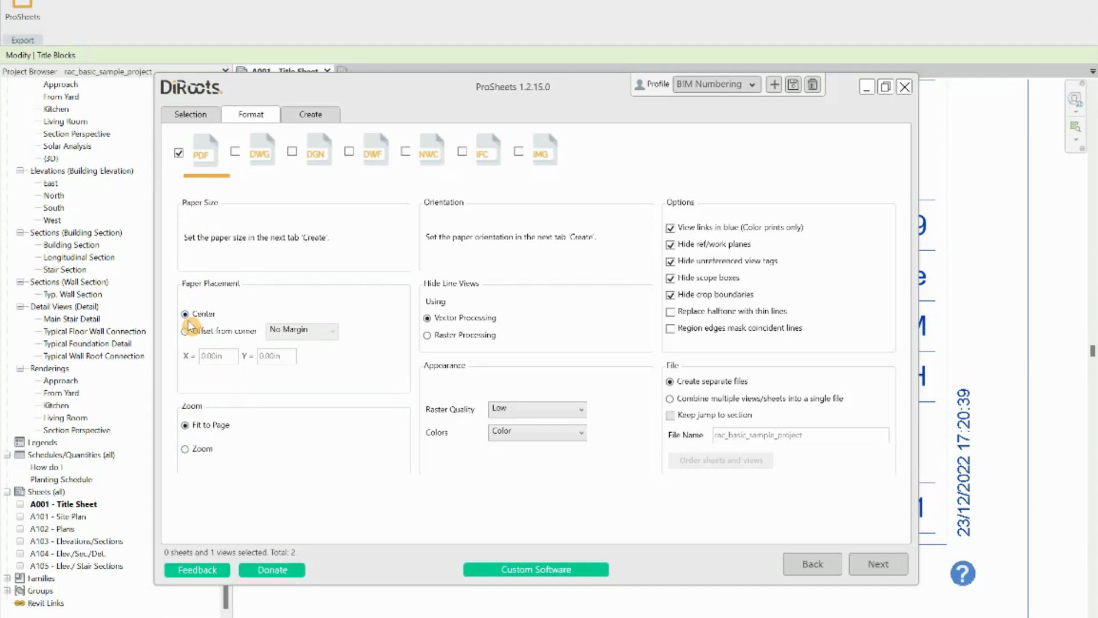
left_click(199, 117)
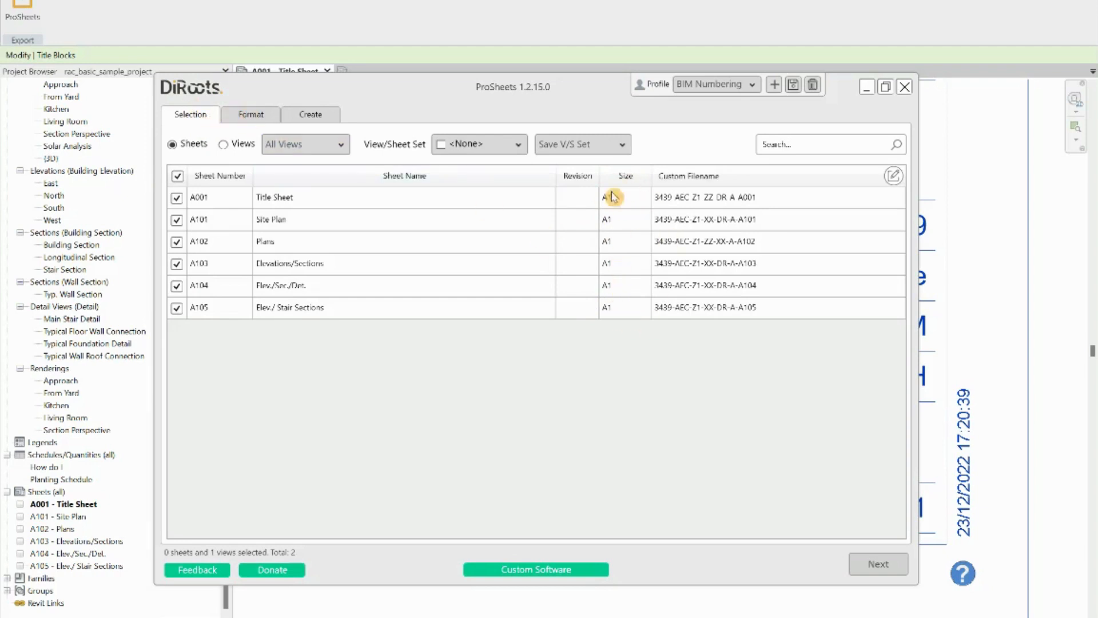
left_click(247, 117)
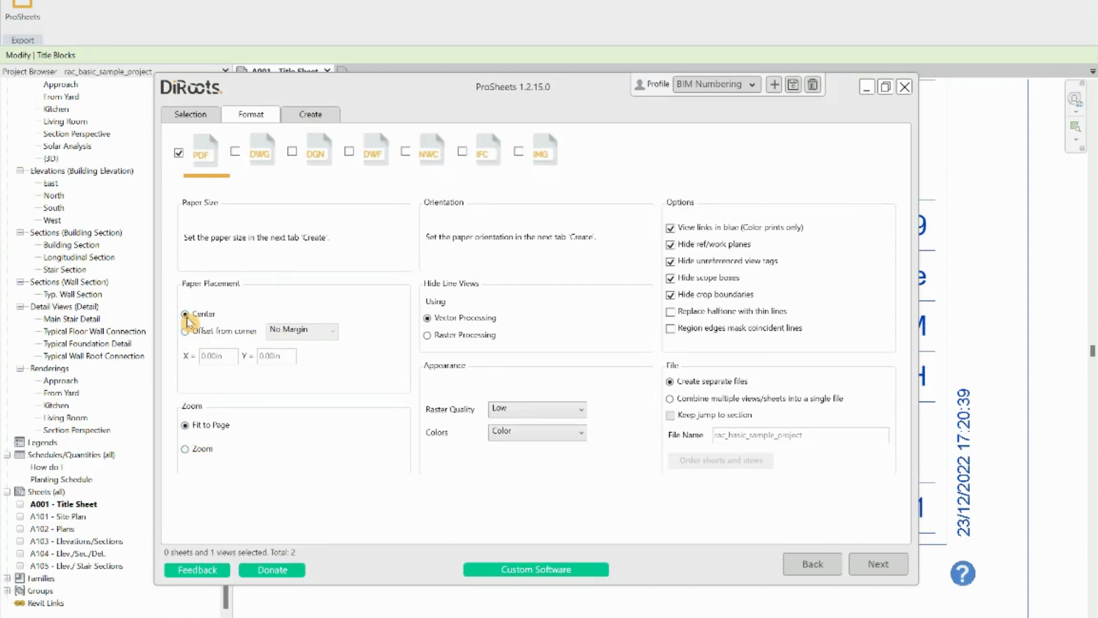
left_click(189, 450)
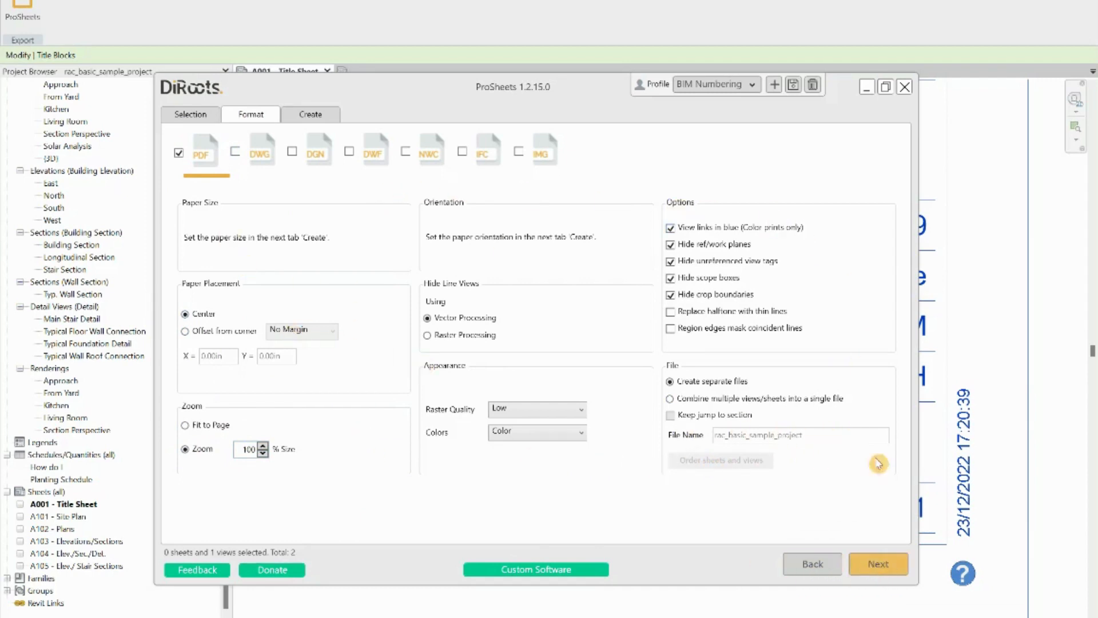
- Set the paper size to A1 and the orientation to Landscape for the PDF export
left_click(886, 566)
left_click(885, 566)
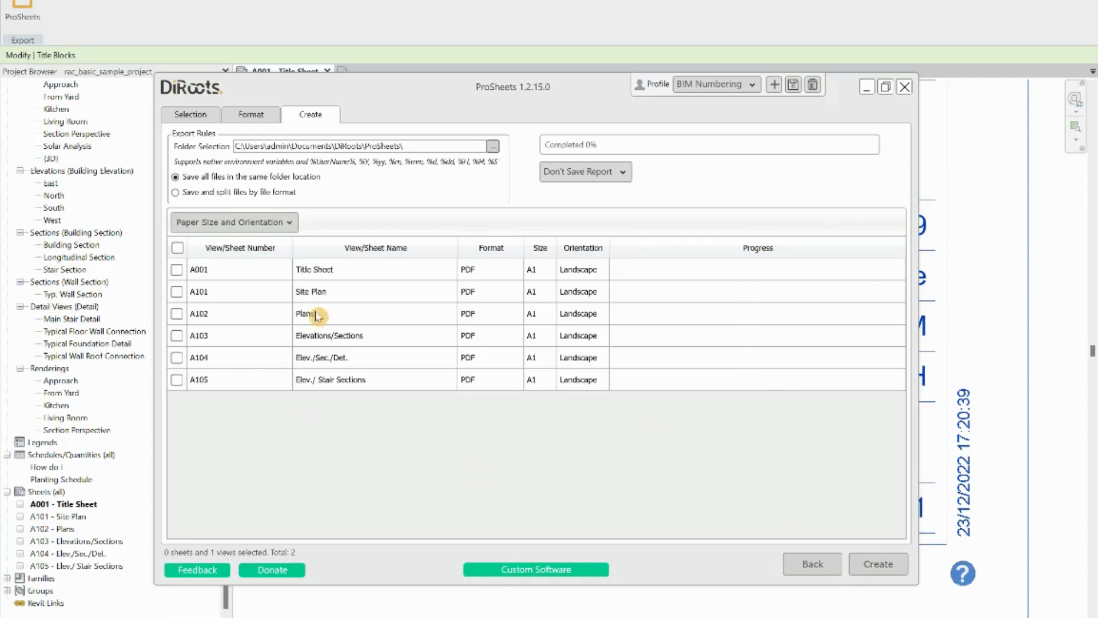
left_click(276, 226)
mouse_move(271, 246)
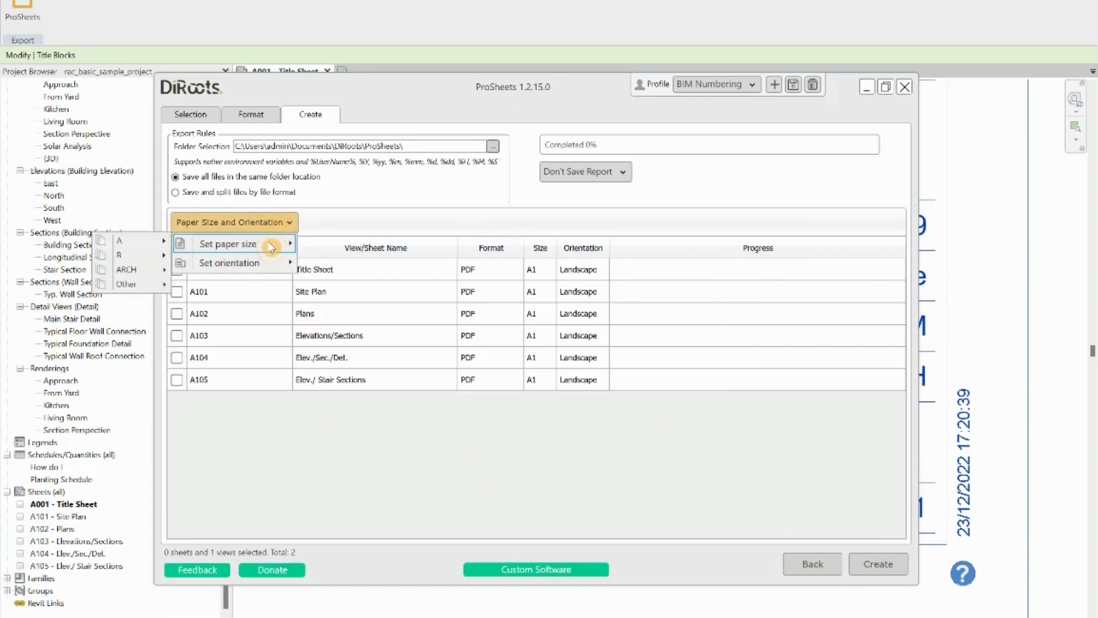
mouse_move(131, 241)
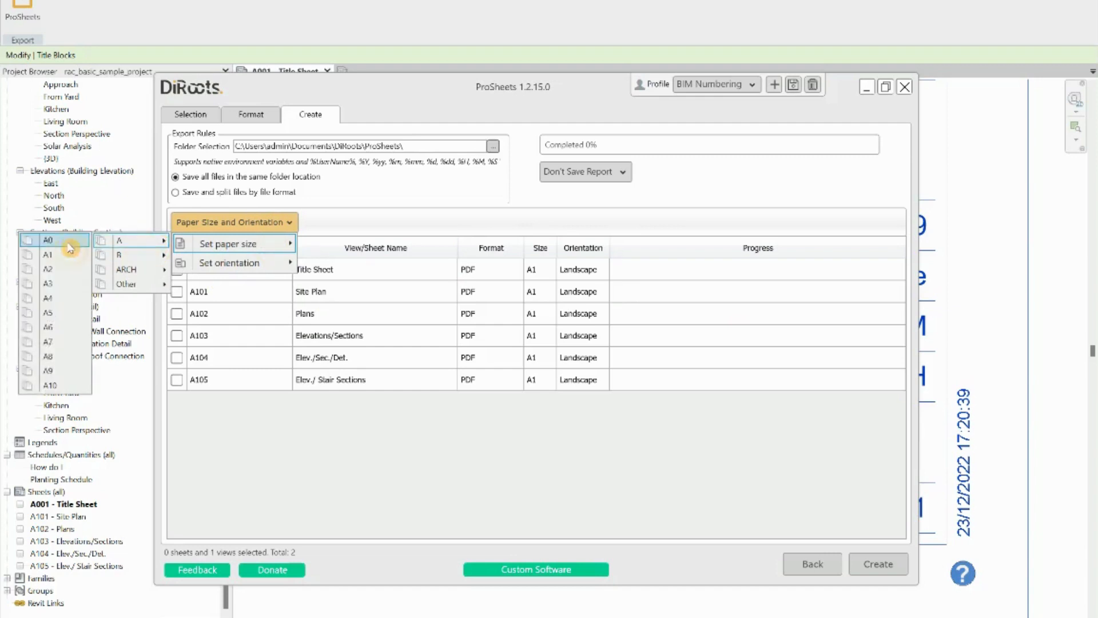
left_click(47, 255)
left_click(263, 222)
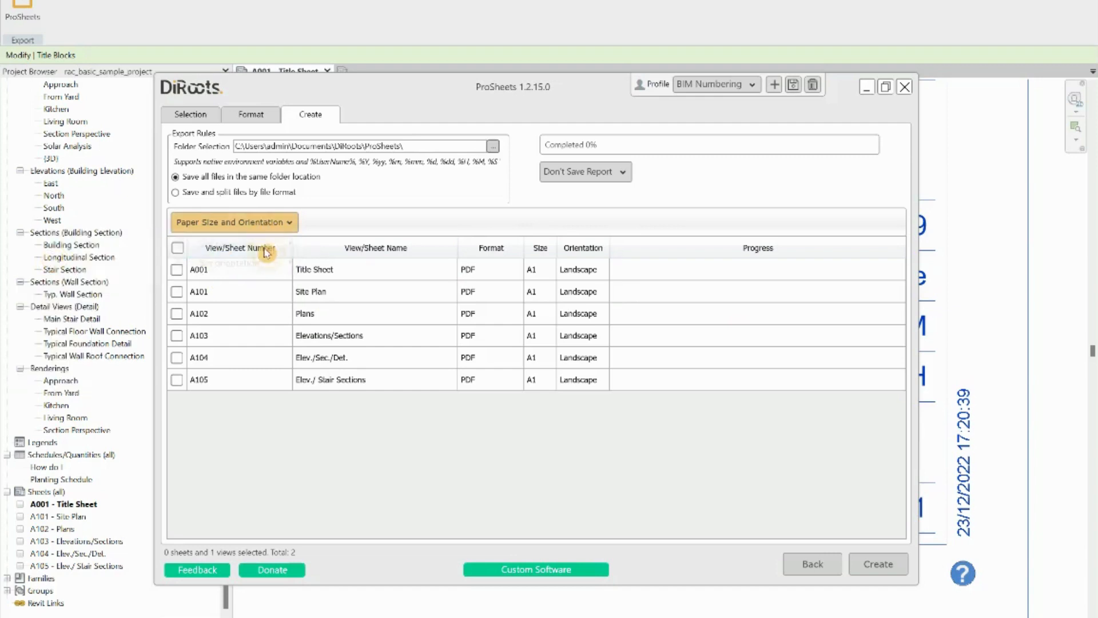
mouse_move(267, 264)
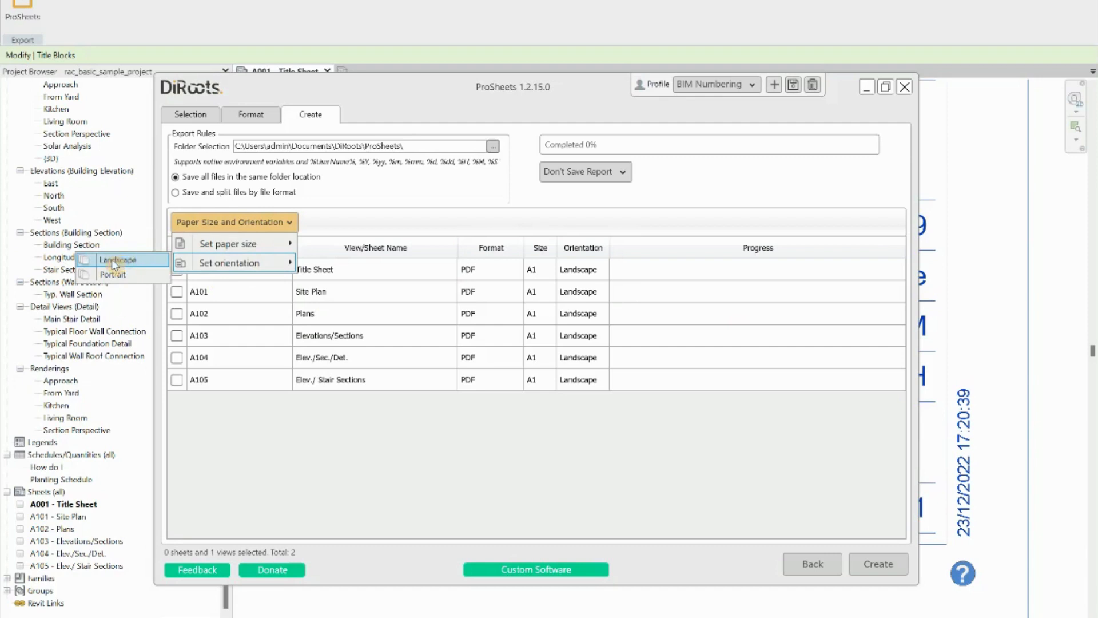
left_click(115, 261)
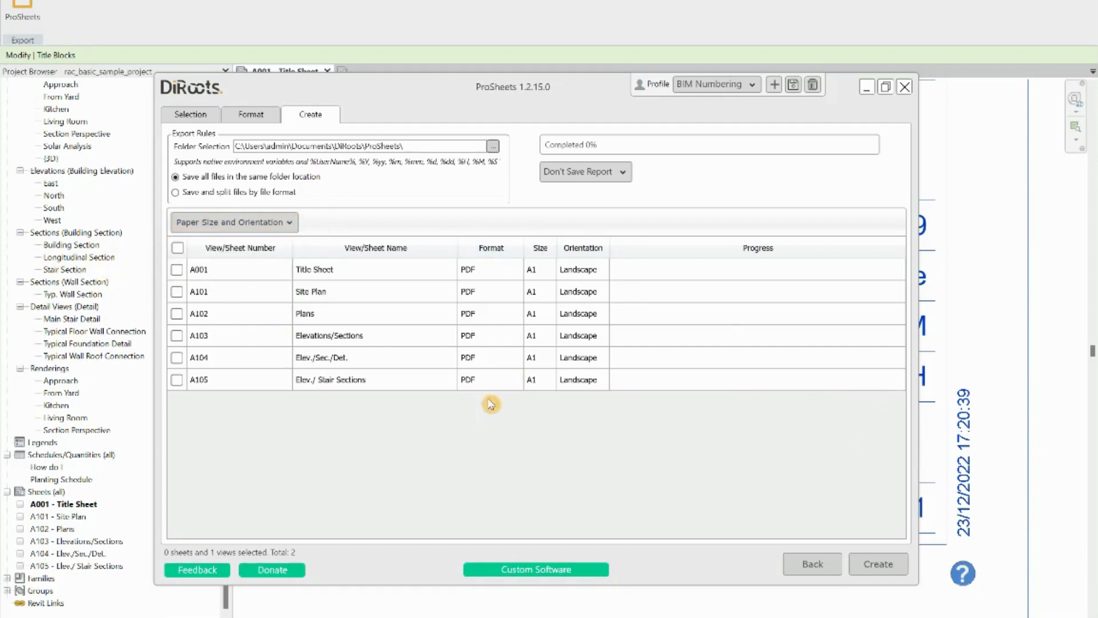
- Export the sheets to PDF and open the destination folder in a maximized window
left_click(879, 566)
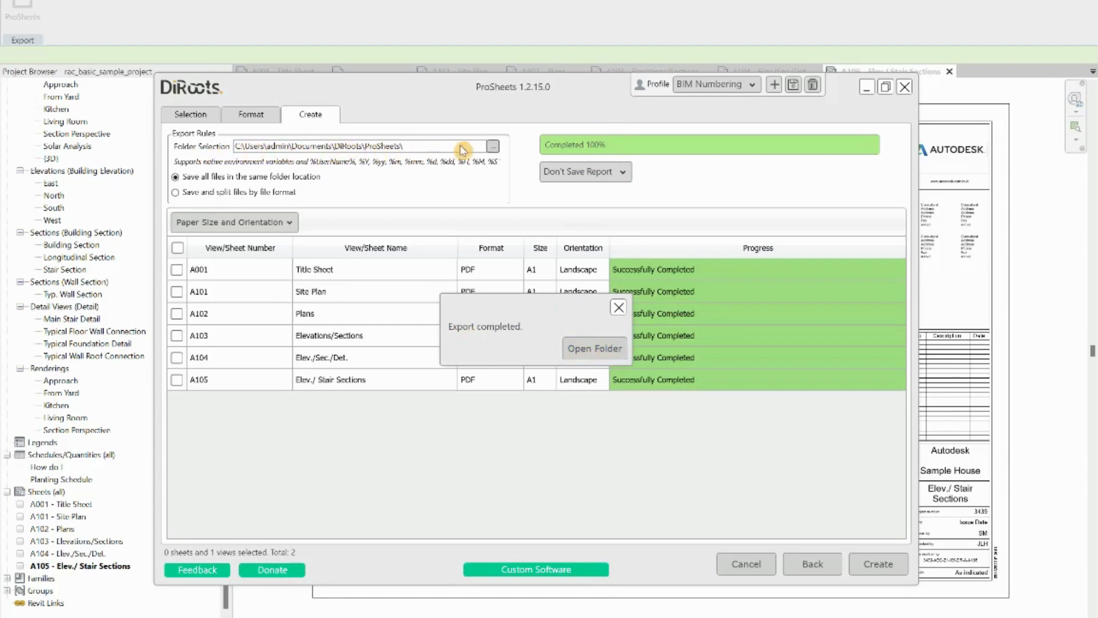
left_click(595, 349)
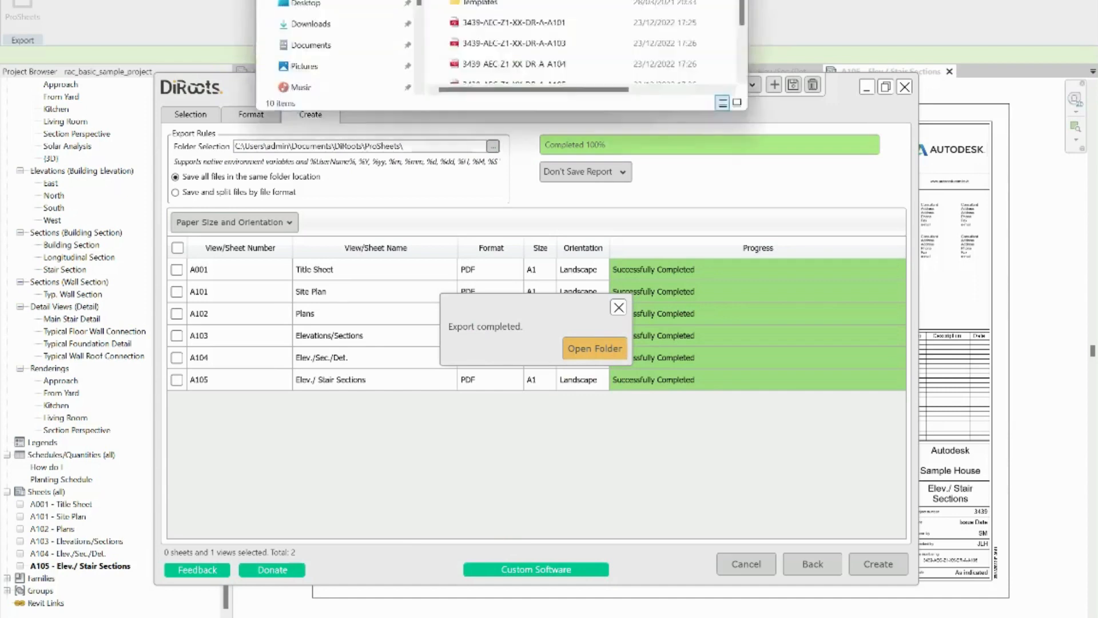
left_click(792, 191)
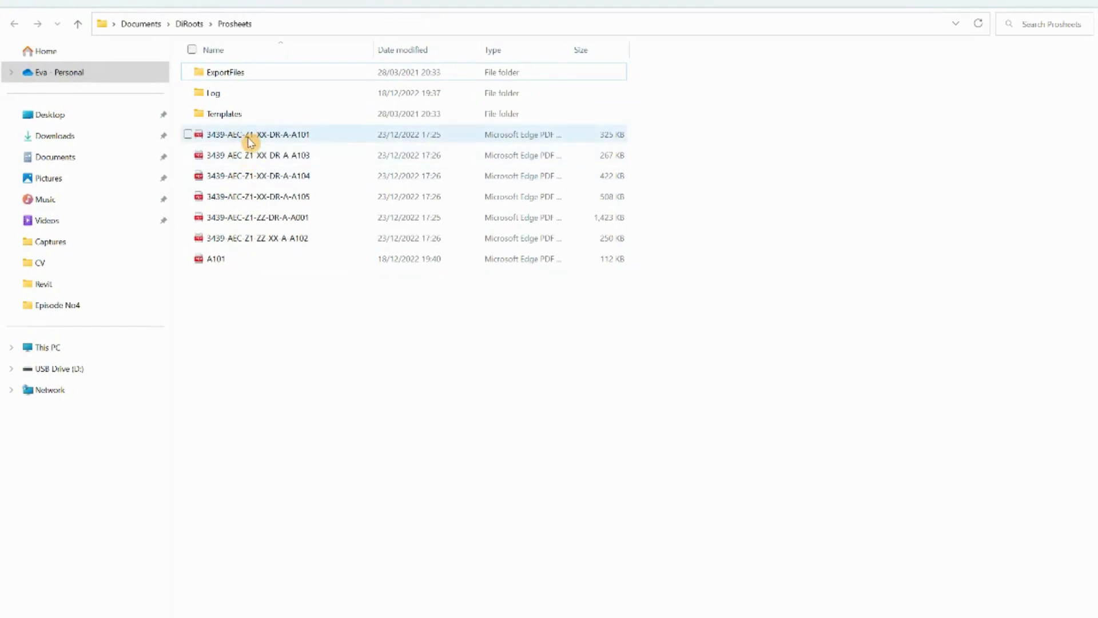
- Delete the old A101 PDF from the Prosheets folder
left_click(224, 266)
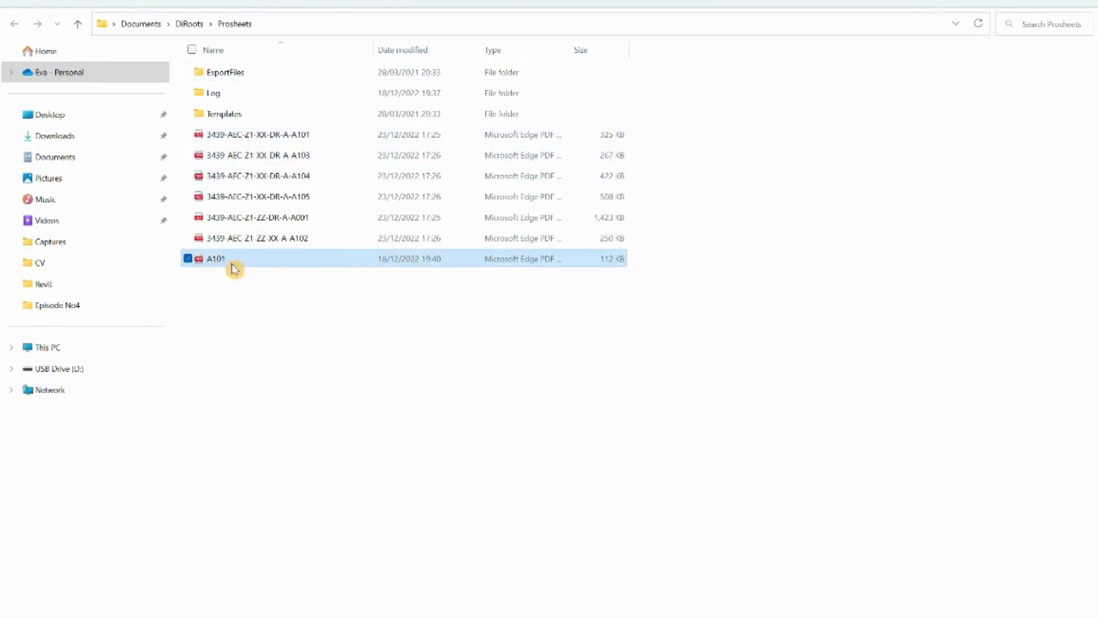
left_click(246, 2)
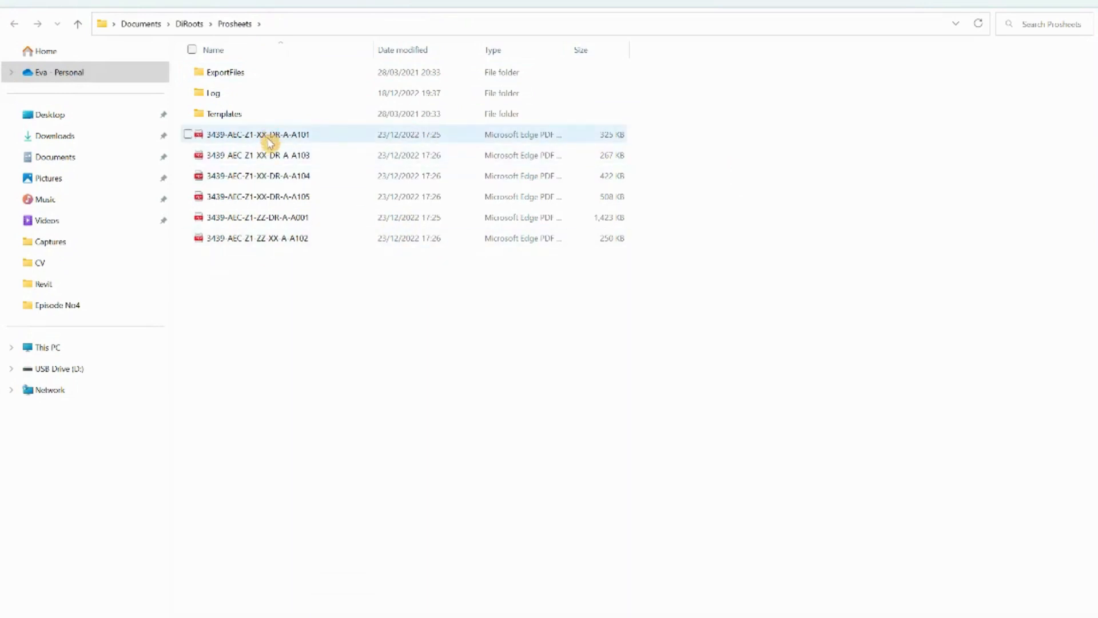
- Open the exported 3439-AEC-Z1-XX-DR-A-A101 PDF and compare its file name with the BIM numbering in the title block
left_click(236, 140)
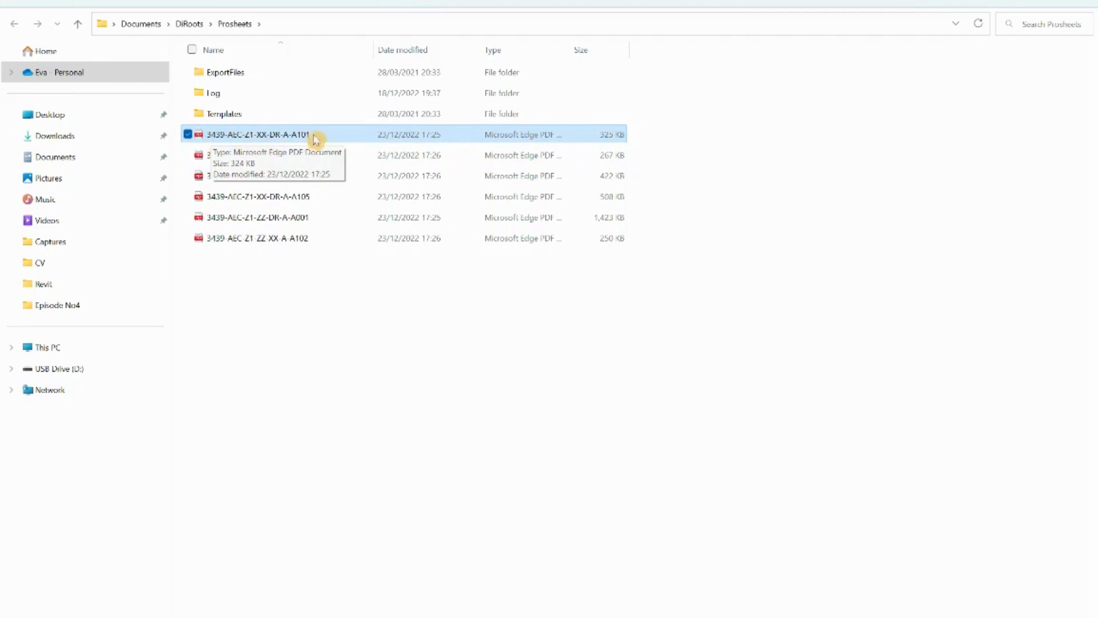
double_click(260, 136)
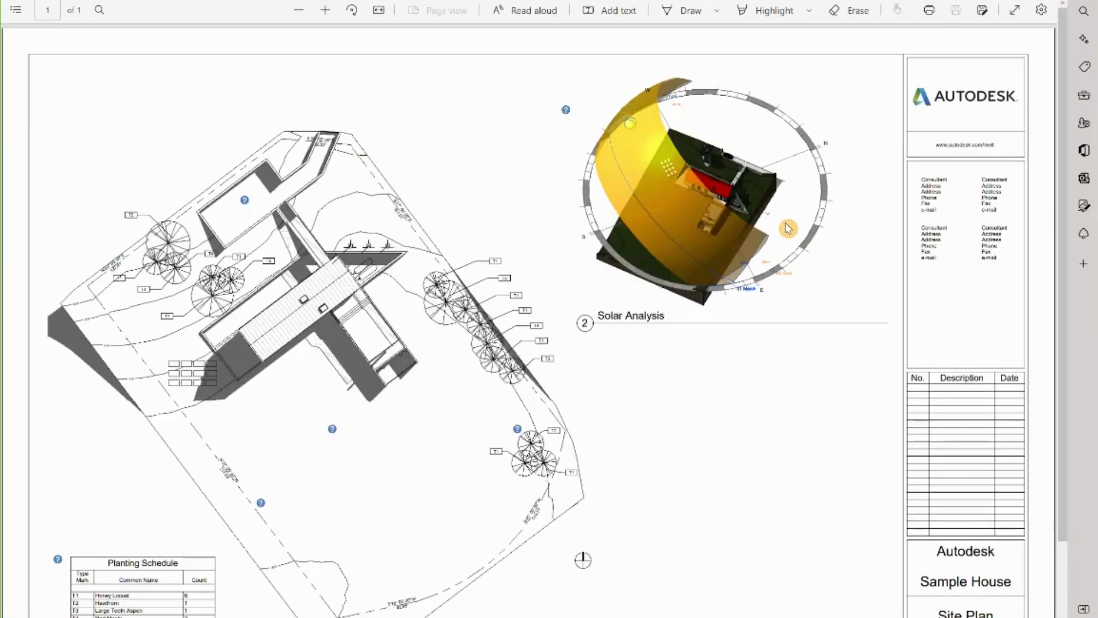
scroll(768, 260, "down", 2)
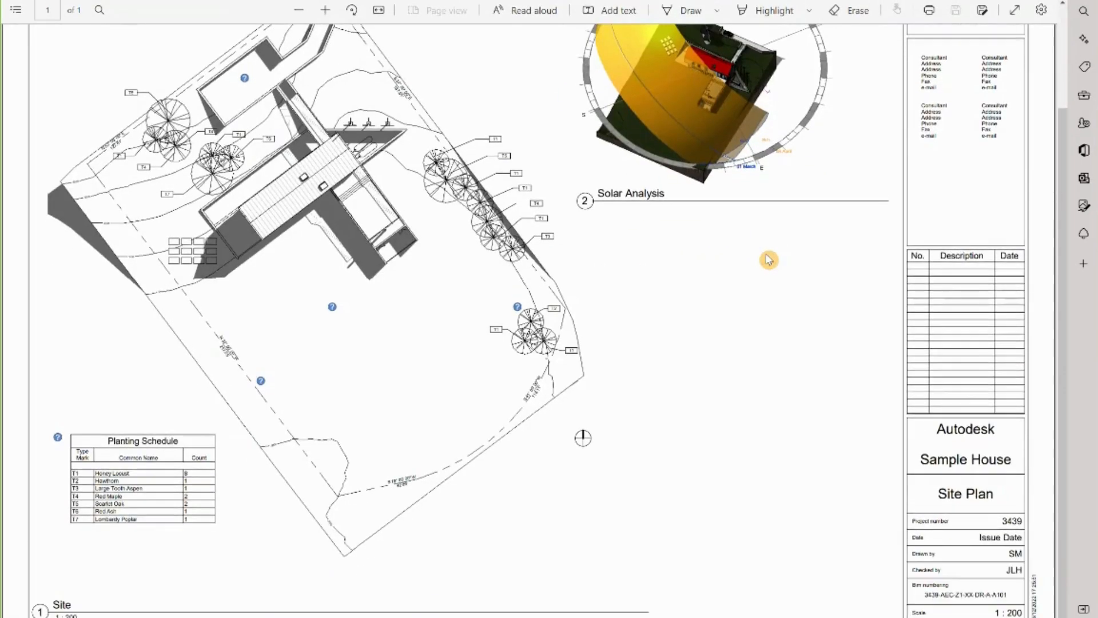
scroll(768, 260, "up", 2)
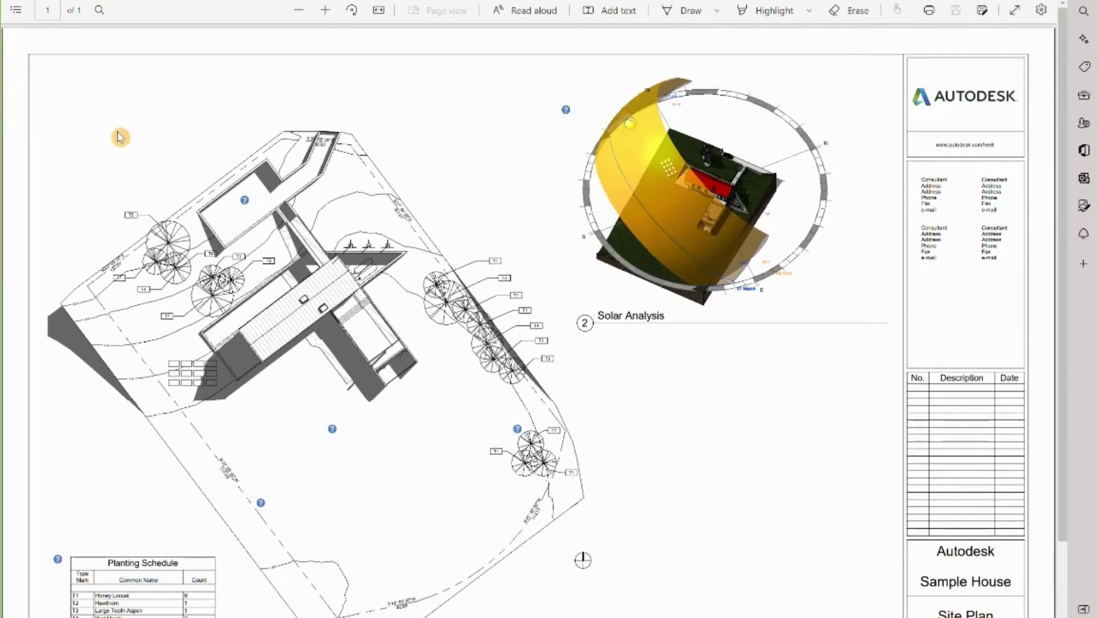
scroll(119, 136, "down", 2)
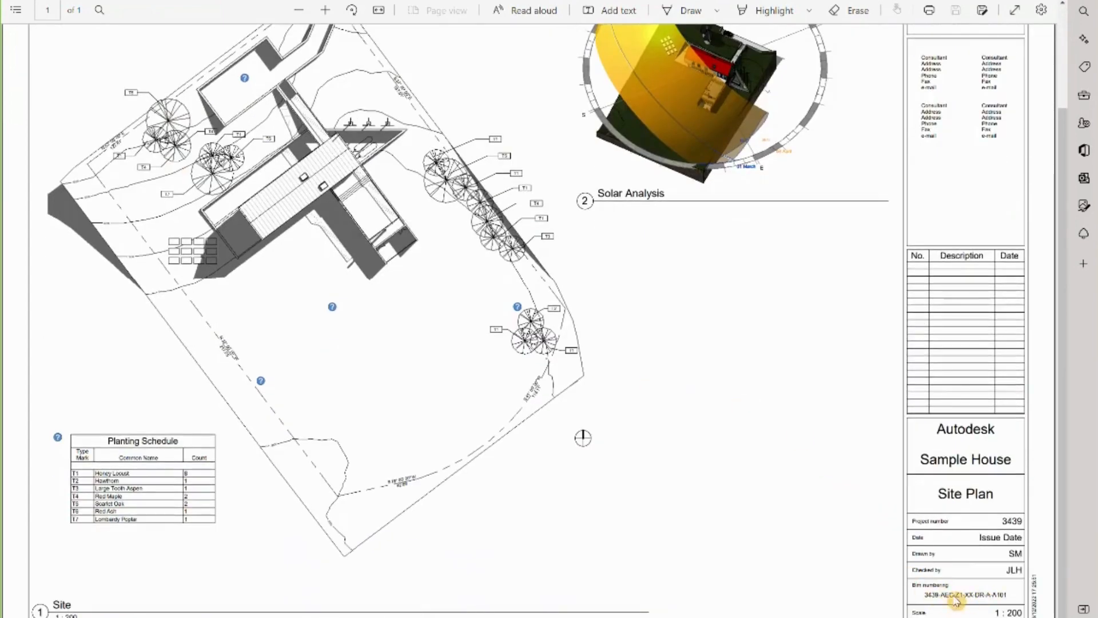
scroll(904, 270, "up", 2)
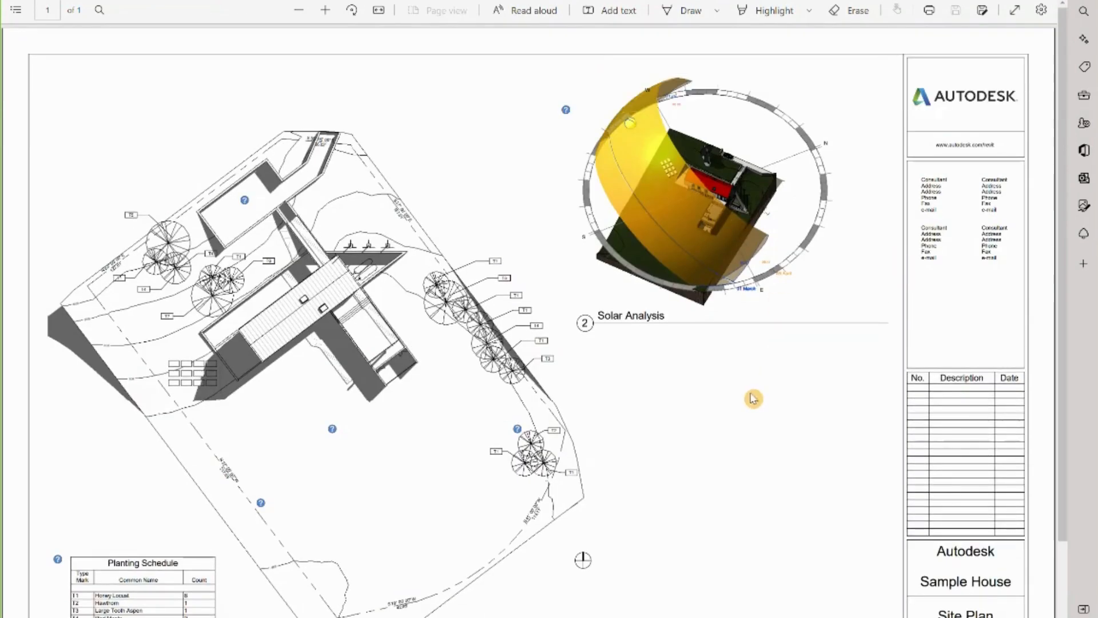